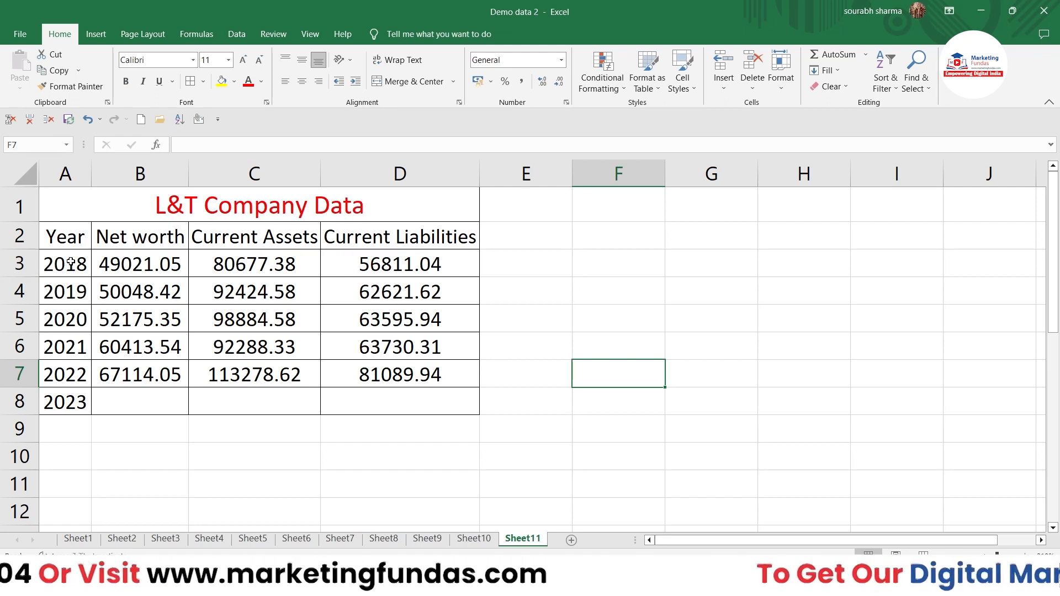
left_click_drag(69, 248, 74, 299)
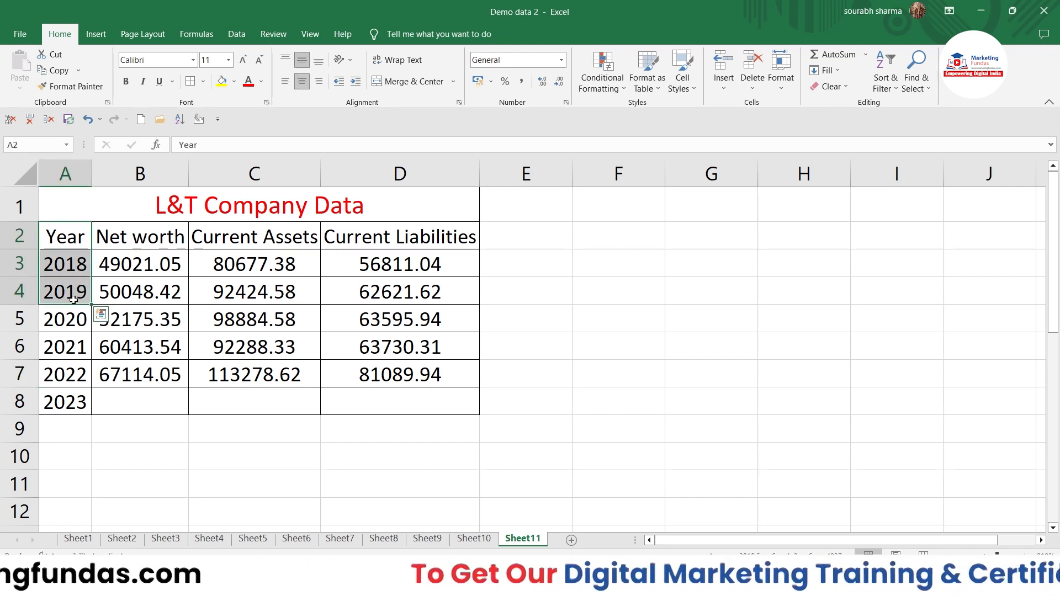
left_click(76, 246)
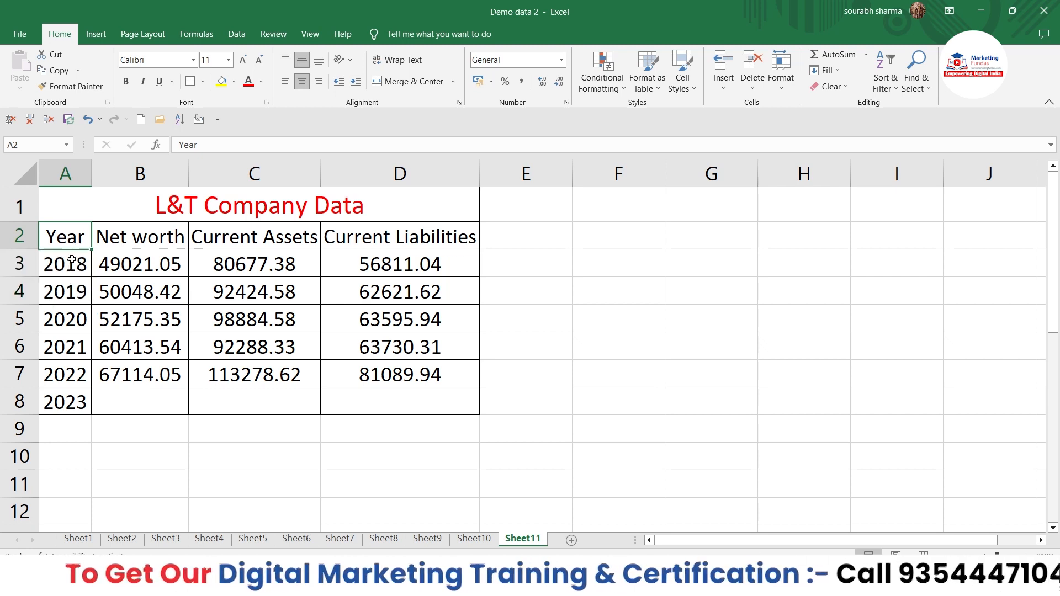
left_click(72, 260)
left_click(77, 370)
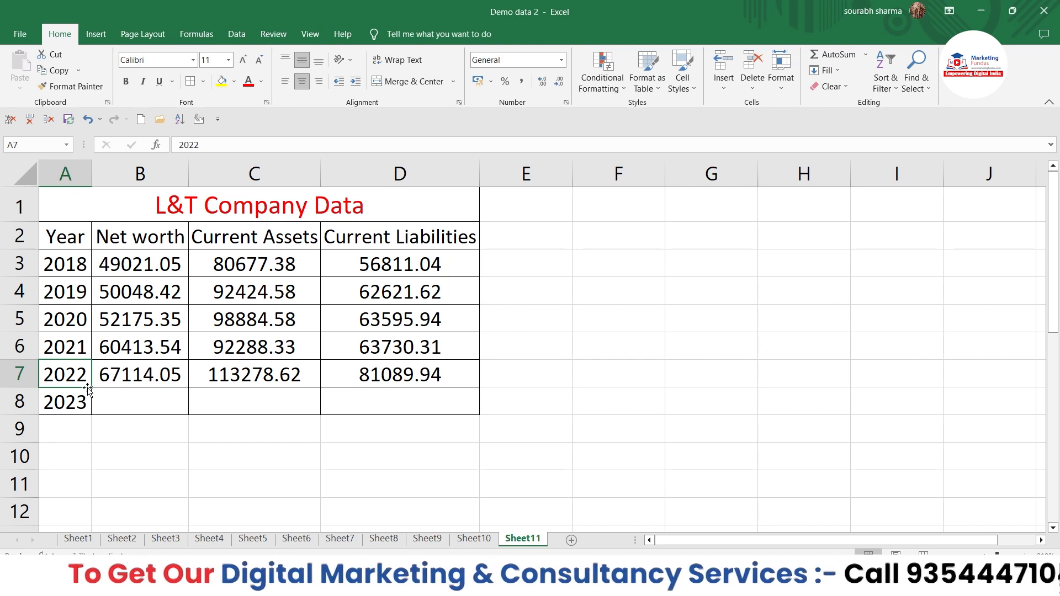
left_click(680, 452)
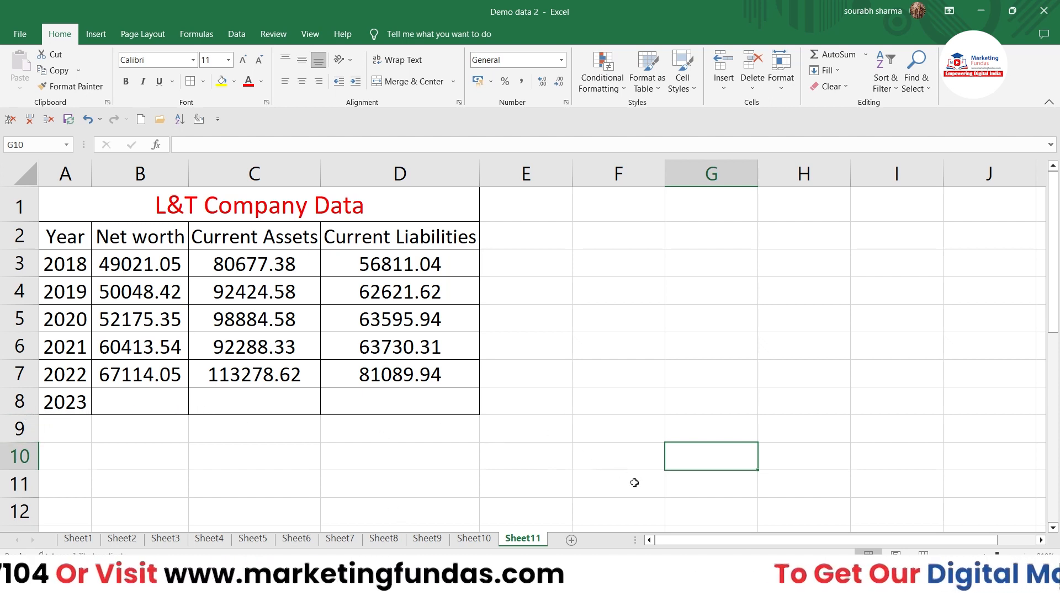
left_click(158, 431)
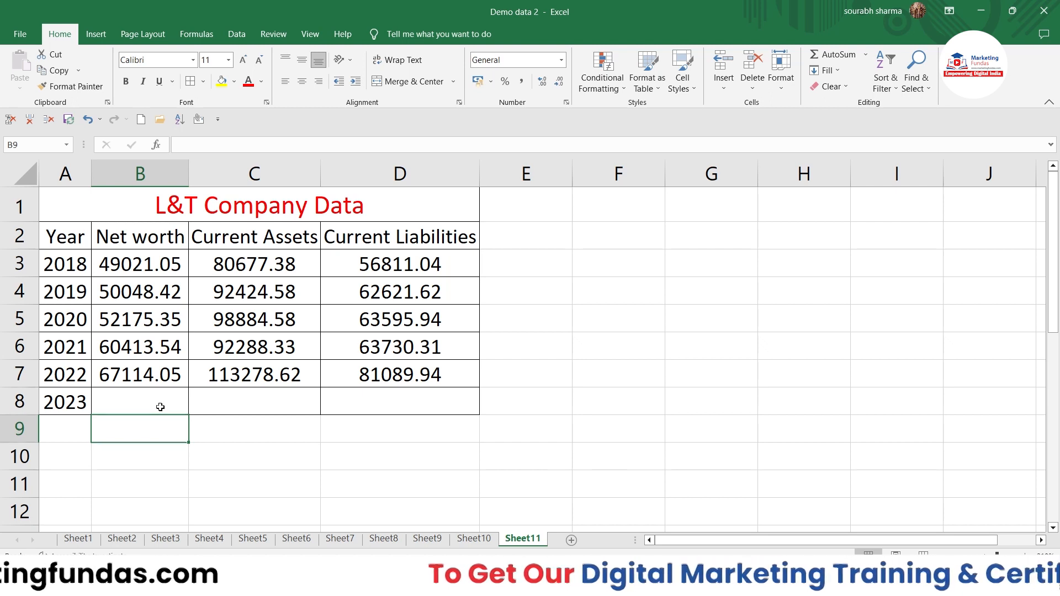
left_click(160, 407)
double_click(160, 407)
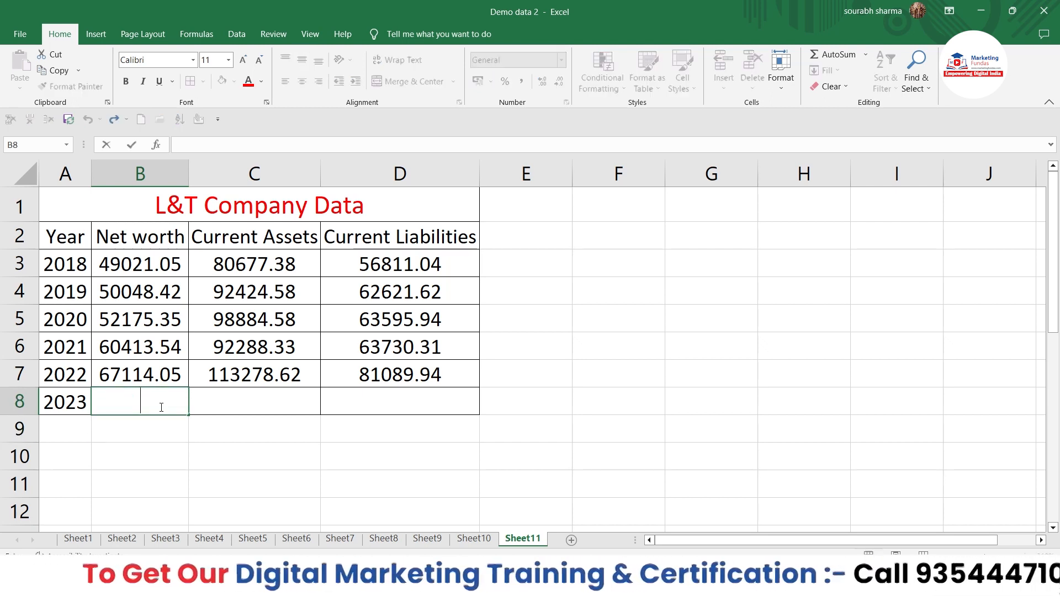
type("=")
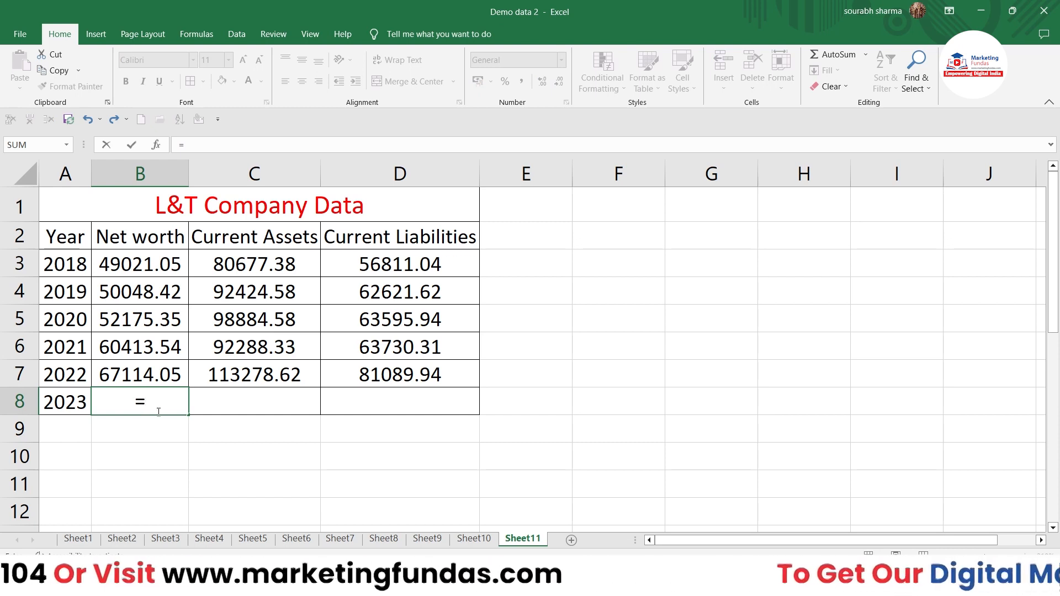
type("for")
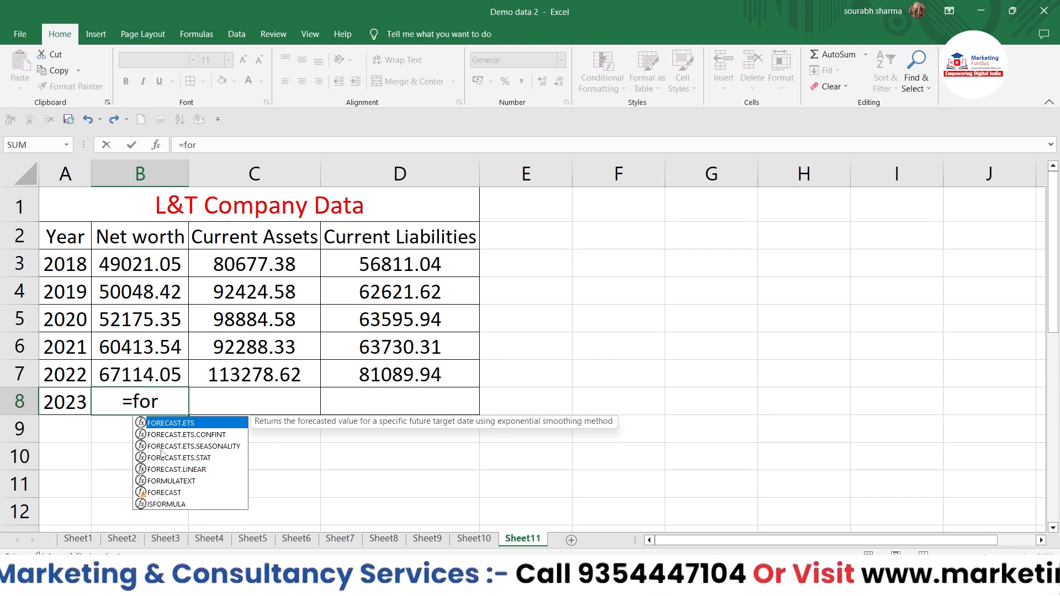
double_click(163, 493)
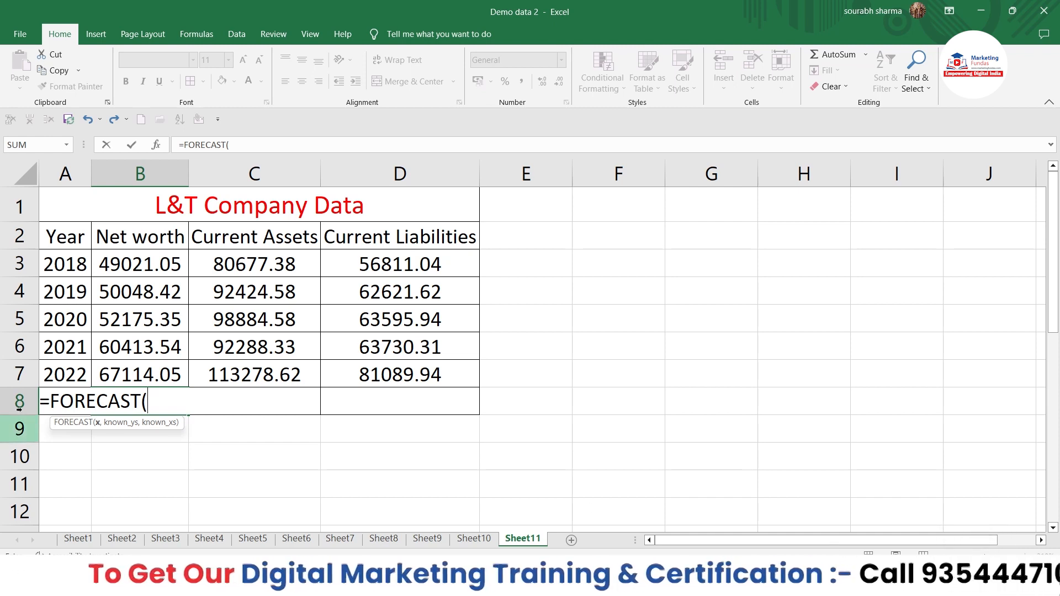
left_click(102, 434)
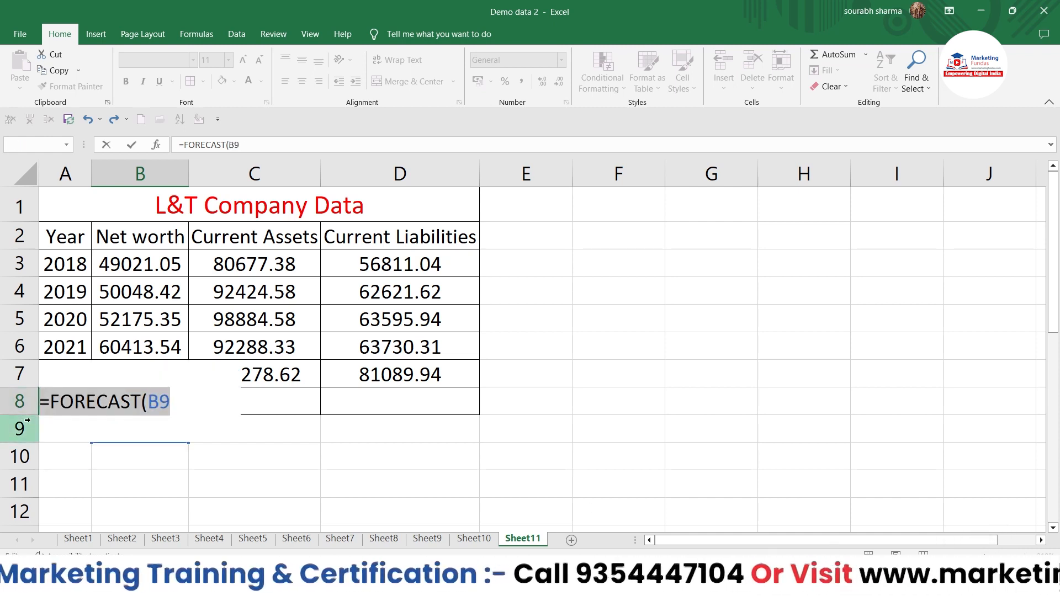
key("Escape")
left_click(64, 448)
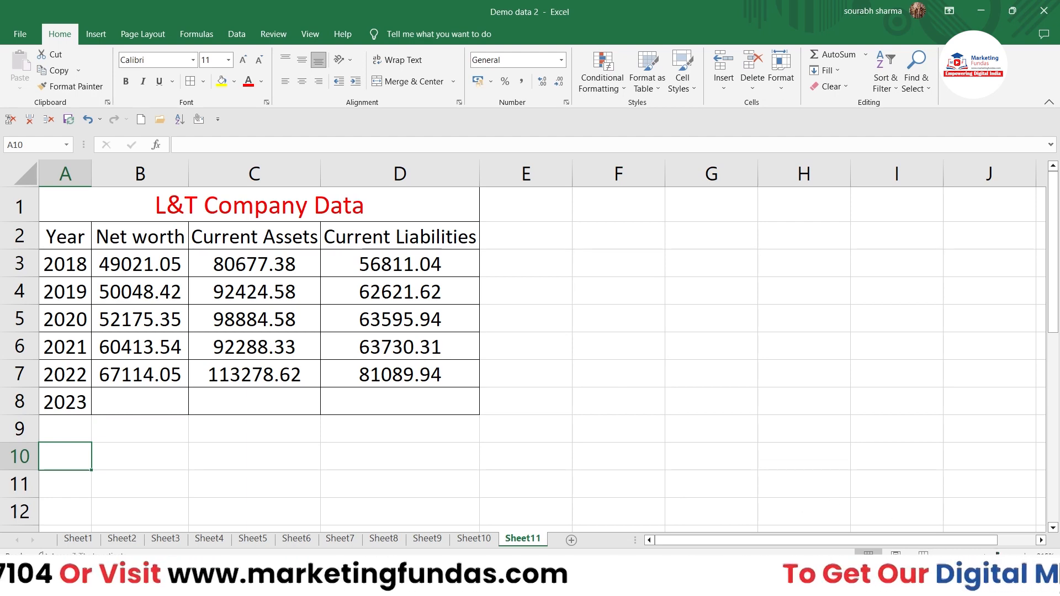
Step: Move the whole L&T Company Data table from A1:D8 so that it starts at cell I1
scroll(524, 347, "down", 6)
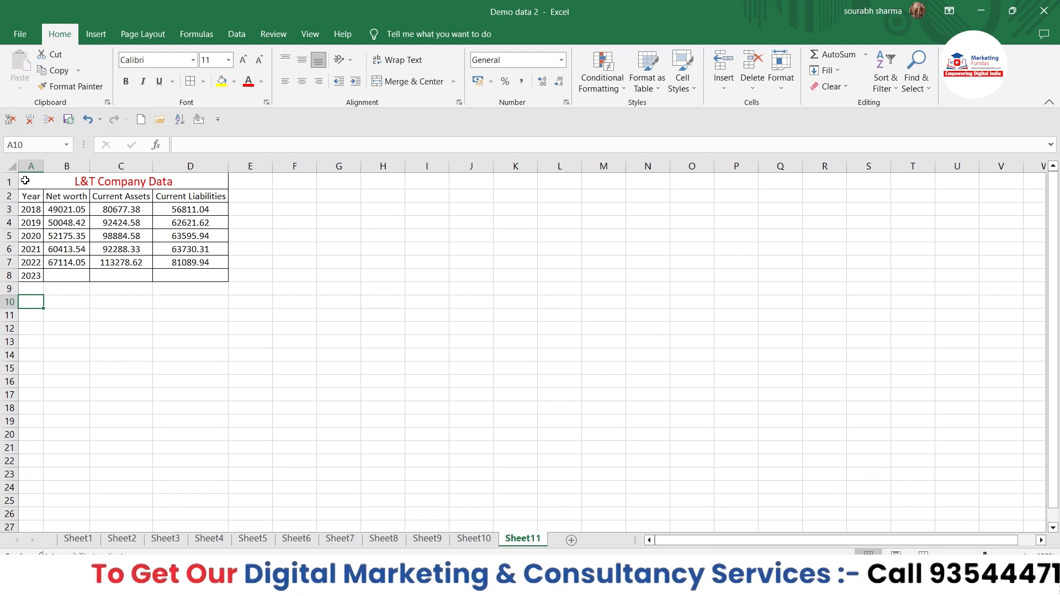
left_click_drag(25, 180, 192, 275)
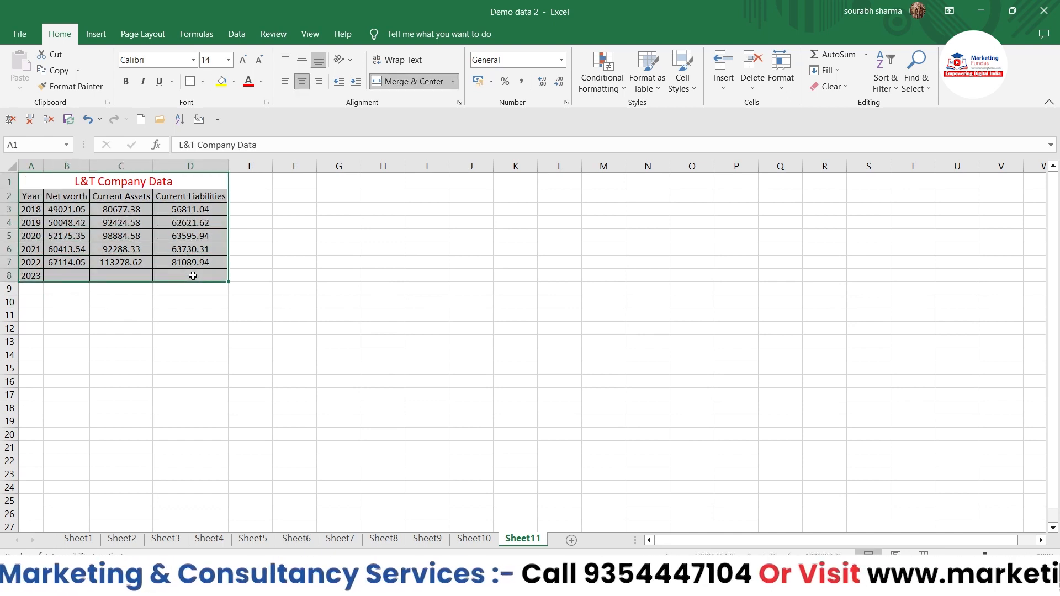
key("ctrl+c")
left_click(422, 186)
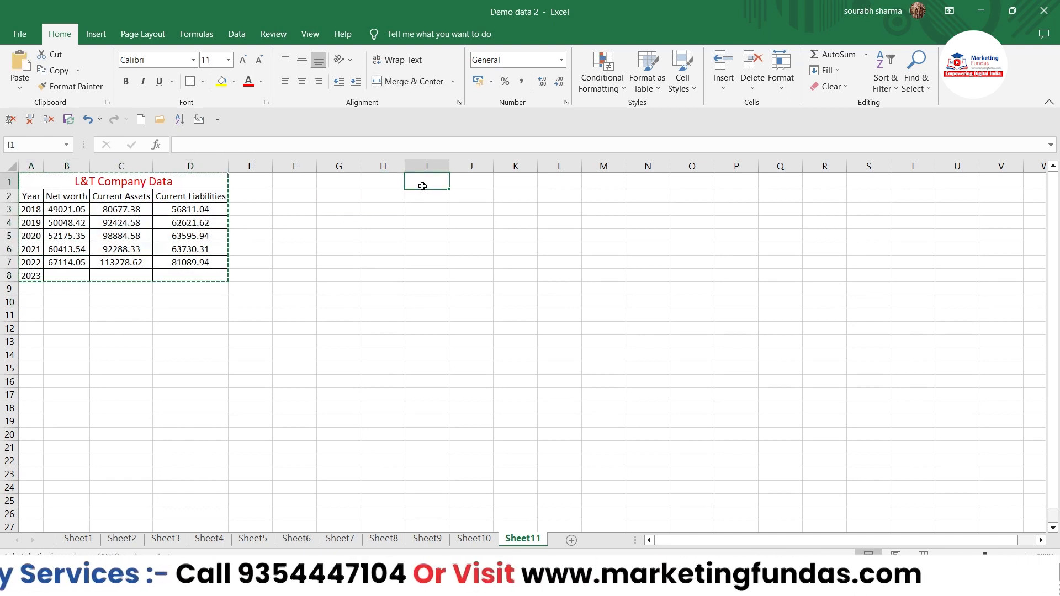
key("ctrl+v")
left_click(393, 260)
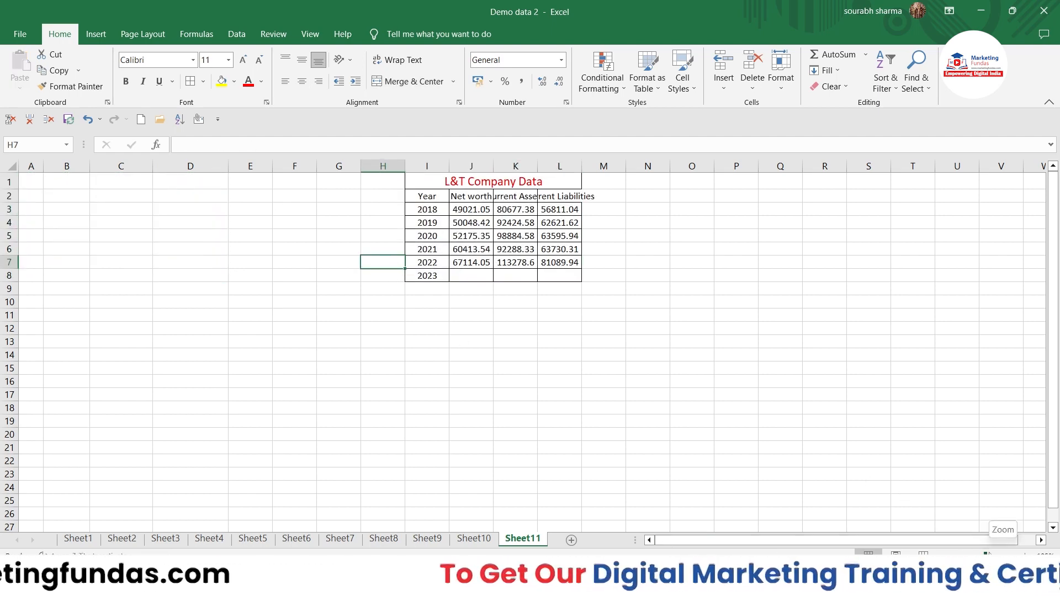
Step: Start a FORECAST formula in the 2023 Net worth cell J8, with the year in I8 as the x argument
scroll(678, 550, "up", 4)
left_click_drag(680, 540, 789, 539)
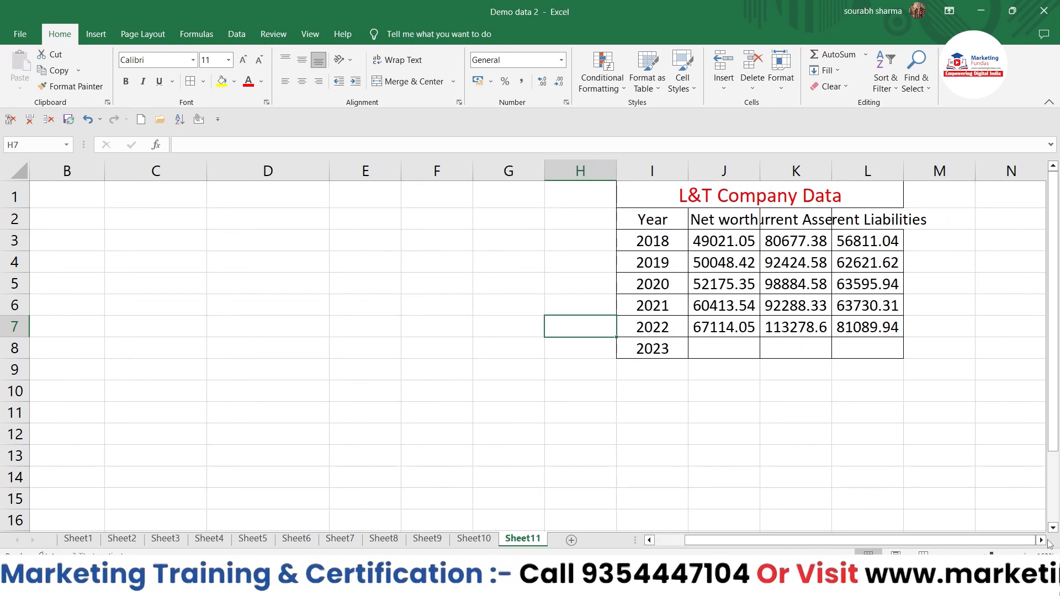
left_click(1041, 540)
left_click(424, 329)
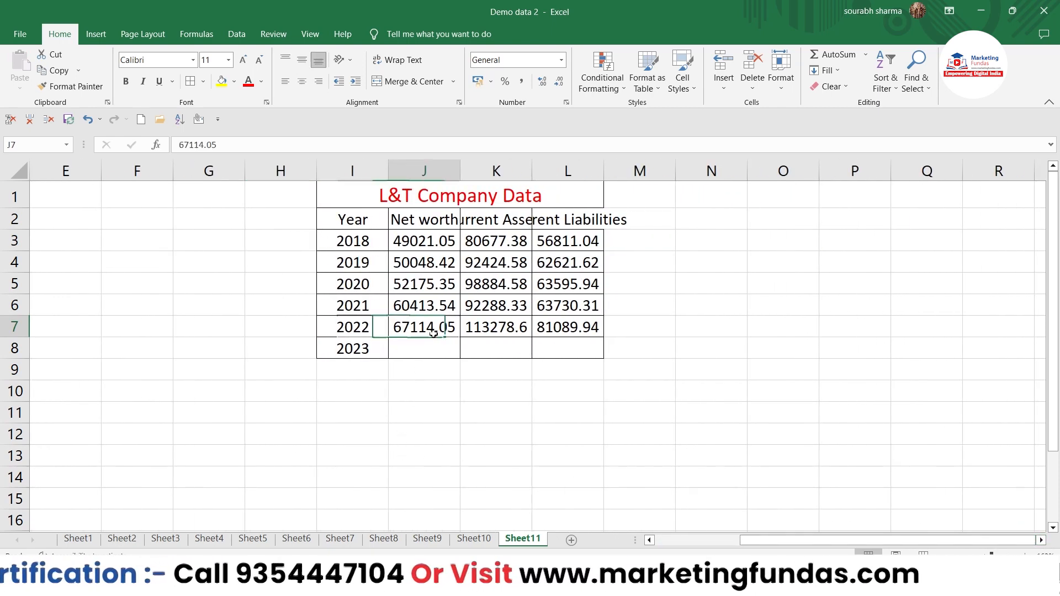
left_click(449, 344)
type("=")
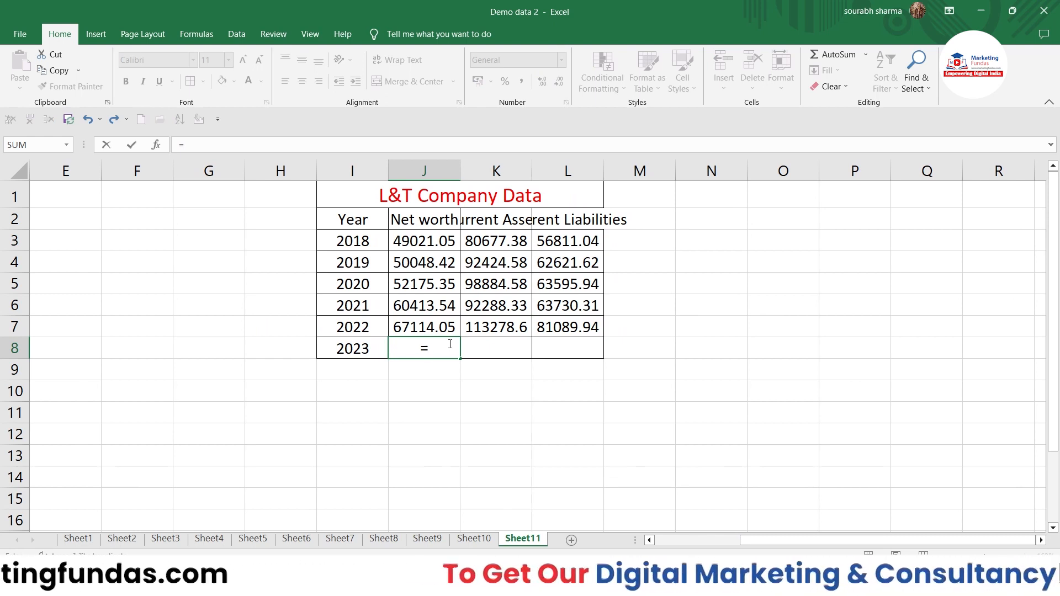
type("fore")
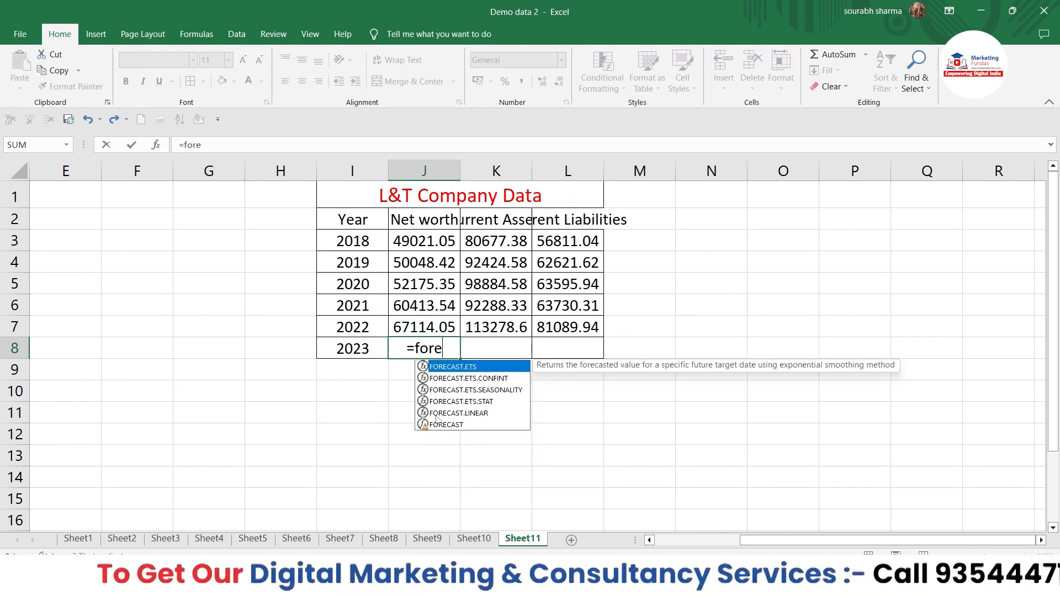
double_click(470, 425)
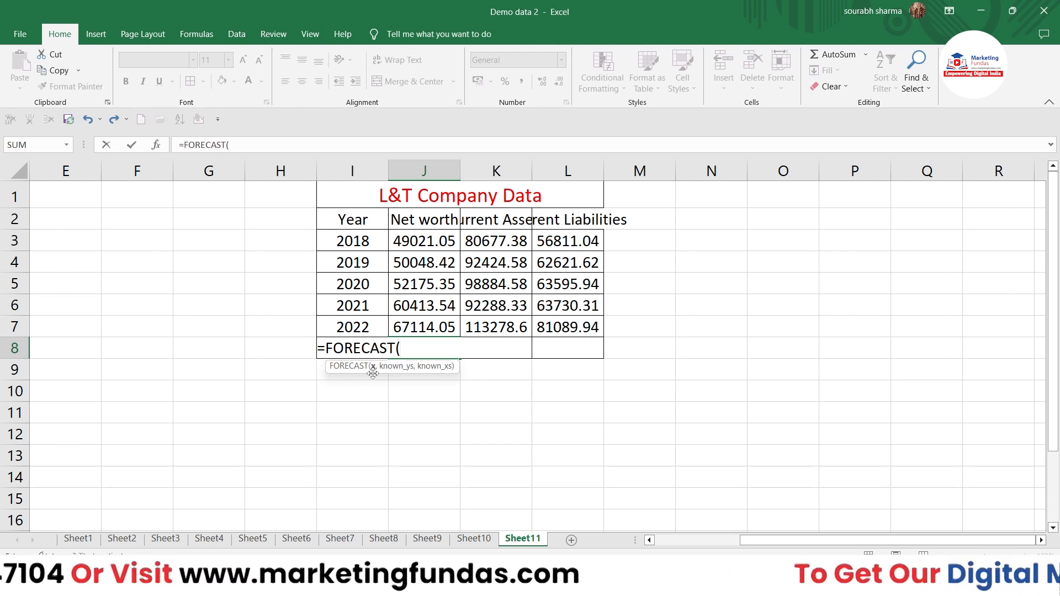
left_click(366, 349)
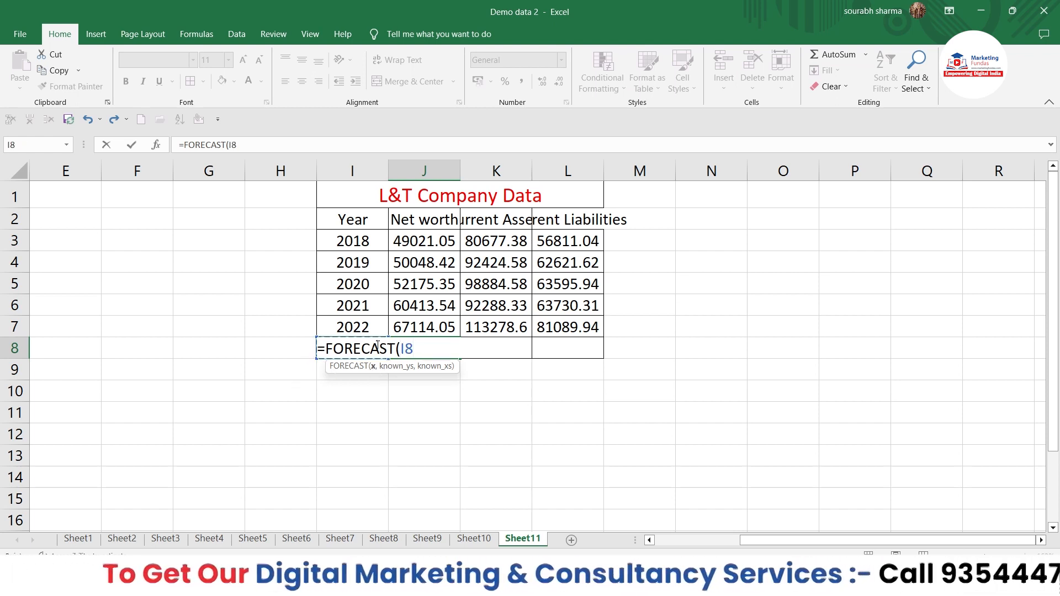
Step: Complete the Net worth forecast with J3:J7 as the known ys and I3:I7 as the known xs, and enter the formula
type(",")
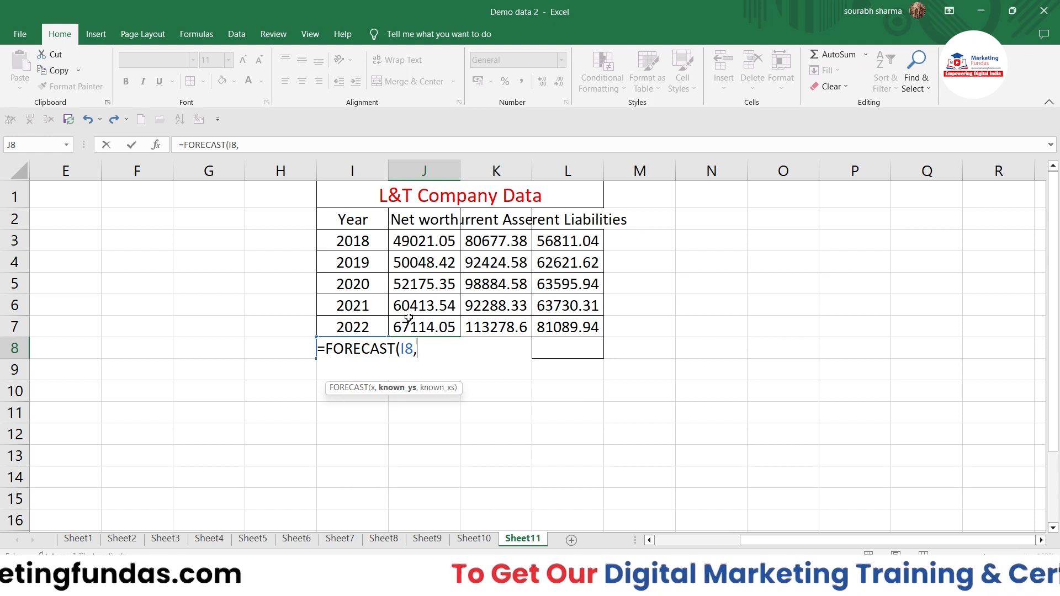
left_click_drag(416, 244, 429, 328)
type(",")
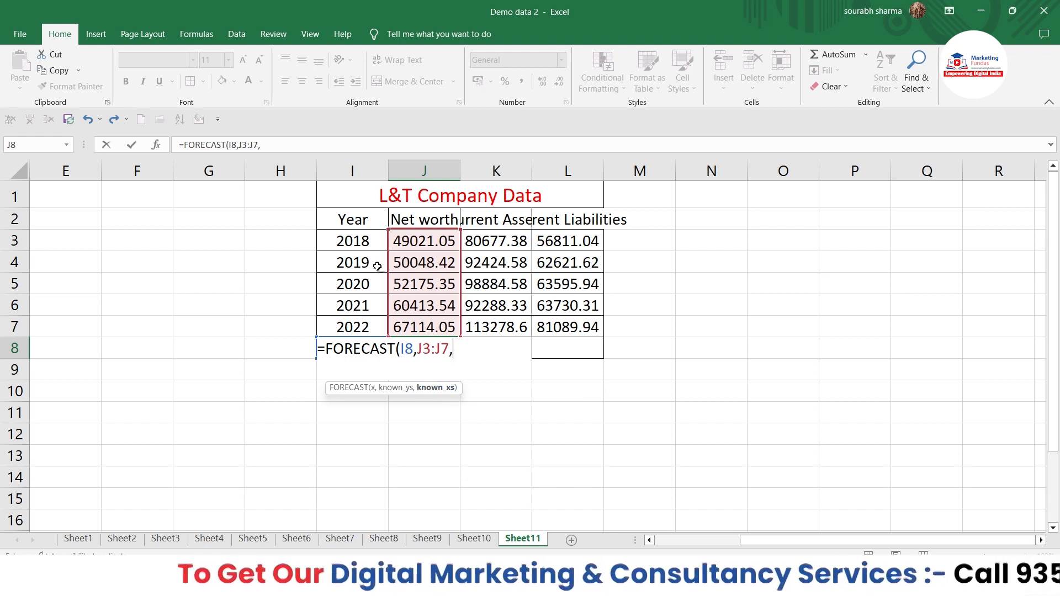
left_click_drag(351, 246, 351, 328)
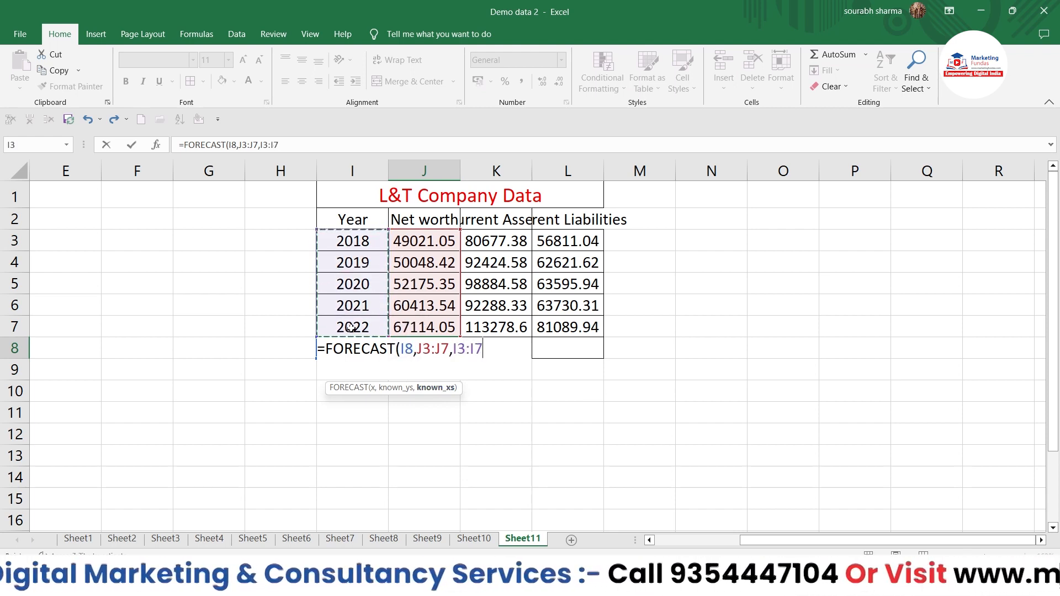
type(")")
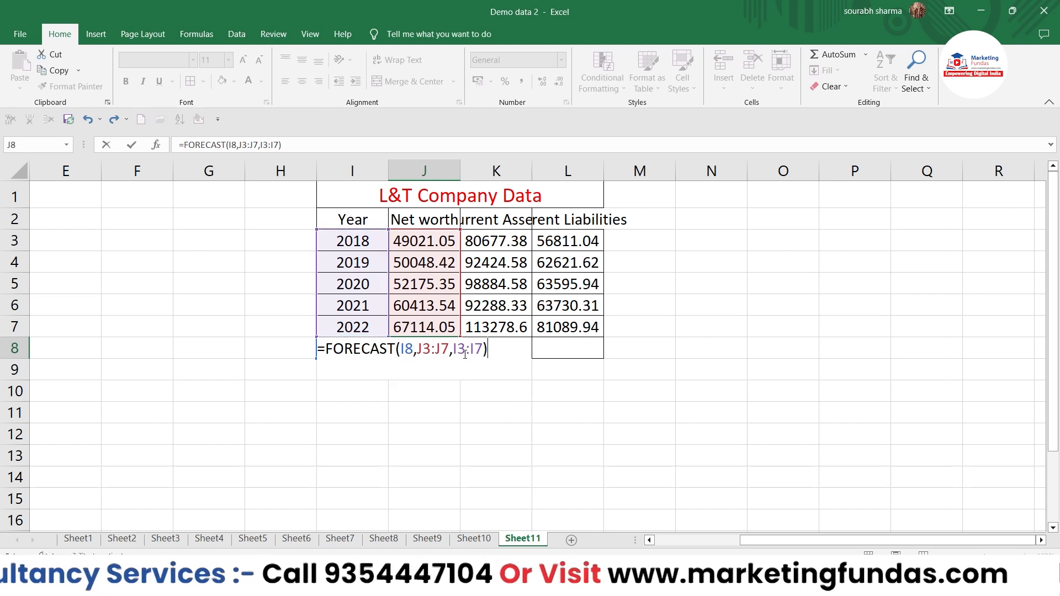
key("Return")
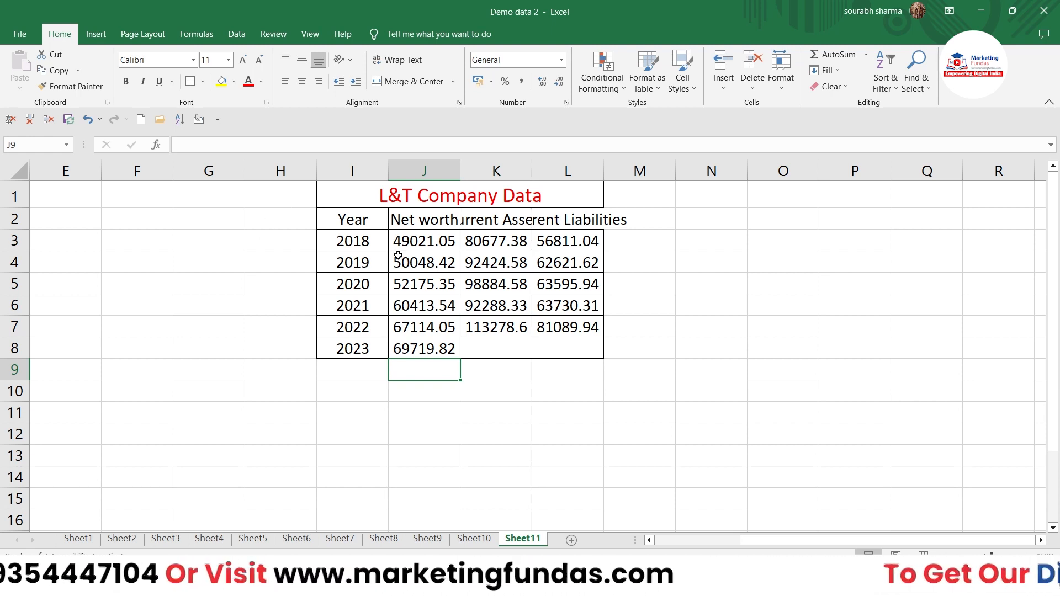
Step: Forecast the 2023 Current Assets in K8 with the formula =FORECAST(I8,K3:K7,I3:I7)
double_click(502, 354)
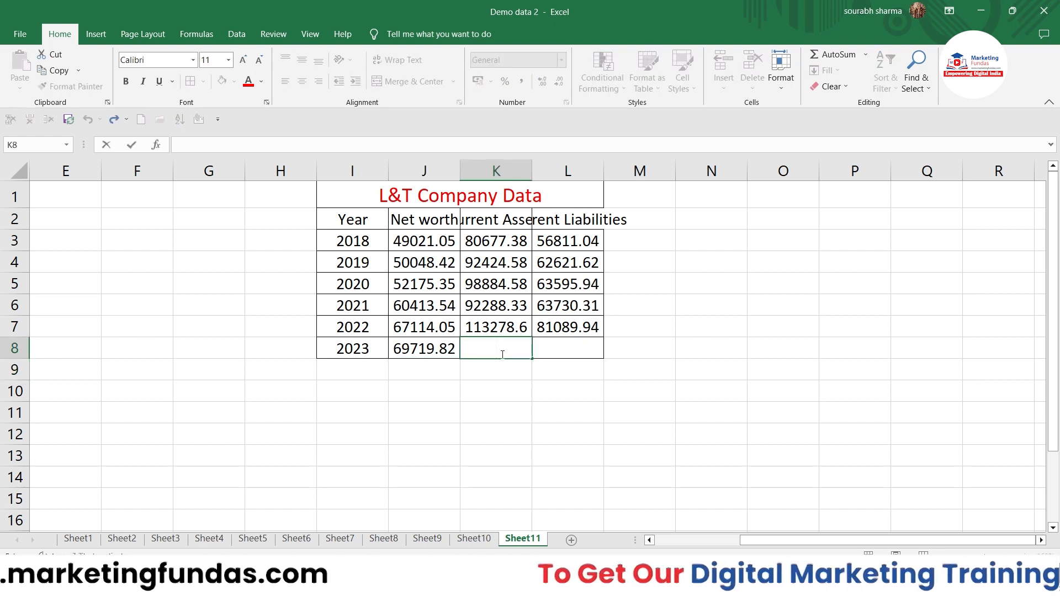
type("=")
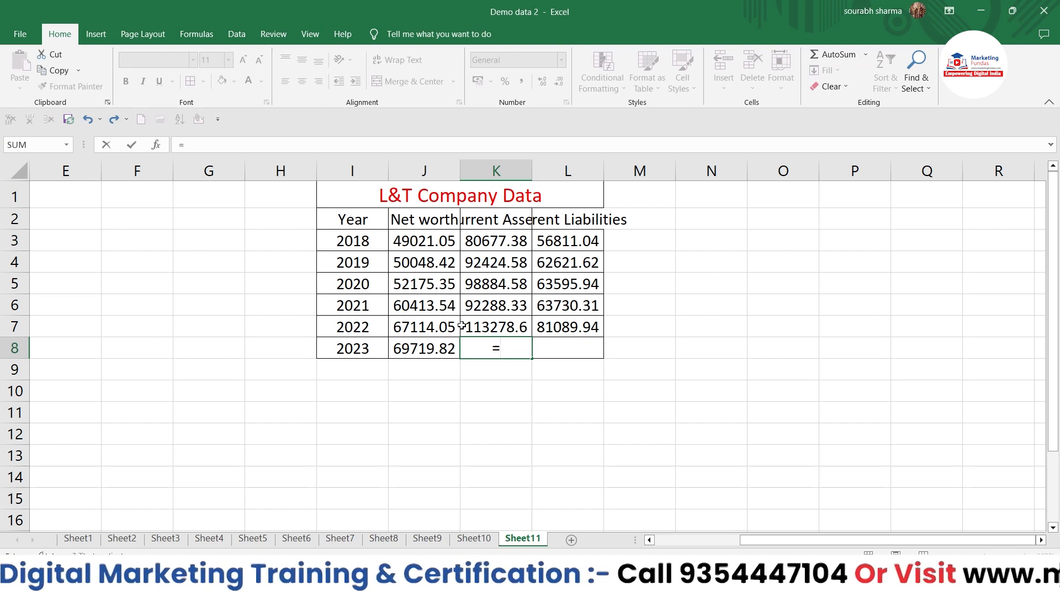
type("for")
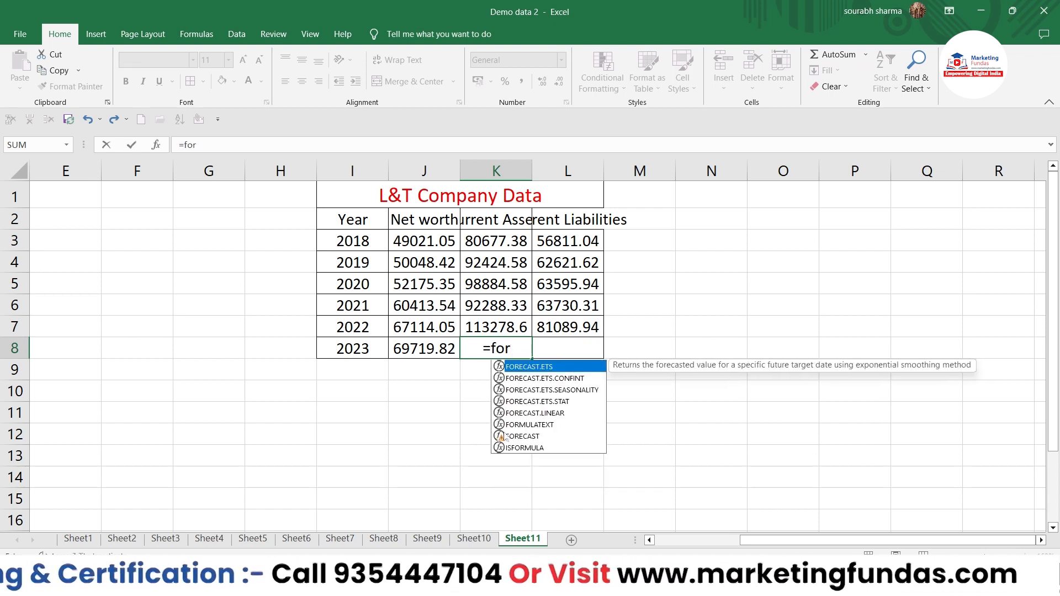
double_click(517, 435)
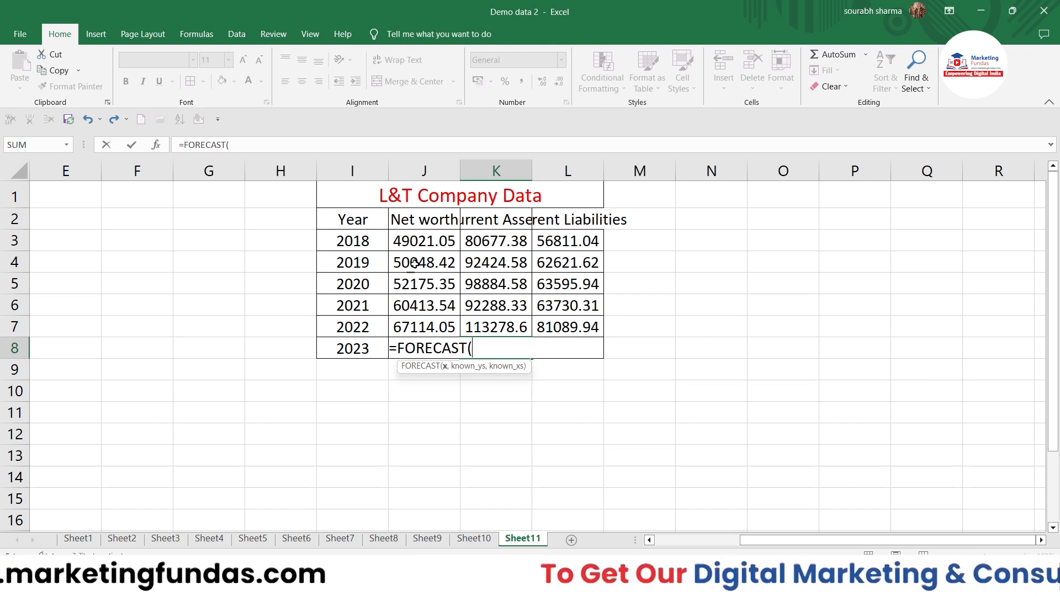
left_click(359, 347)
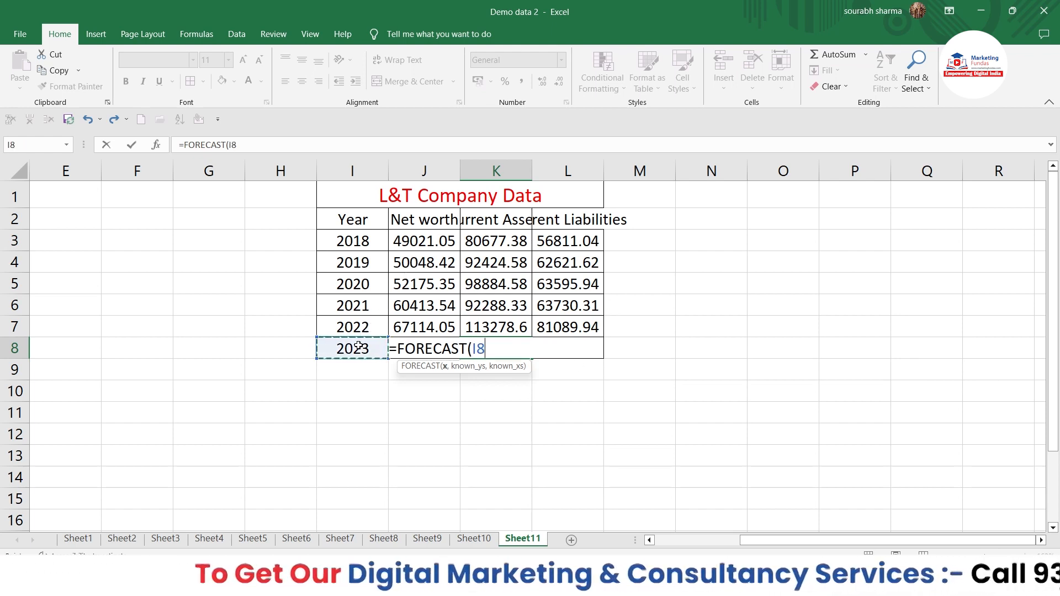
type(",")
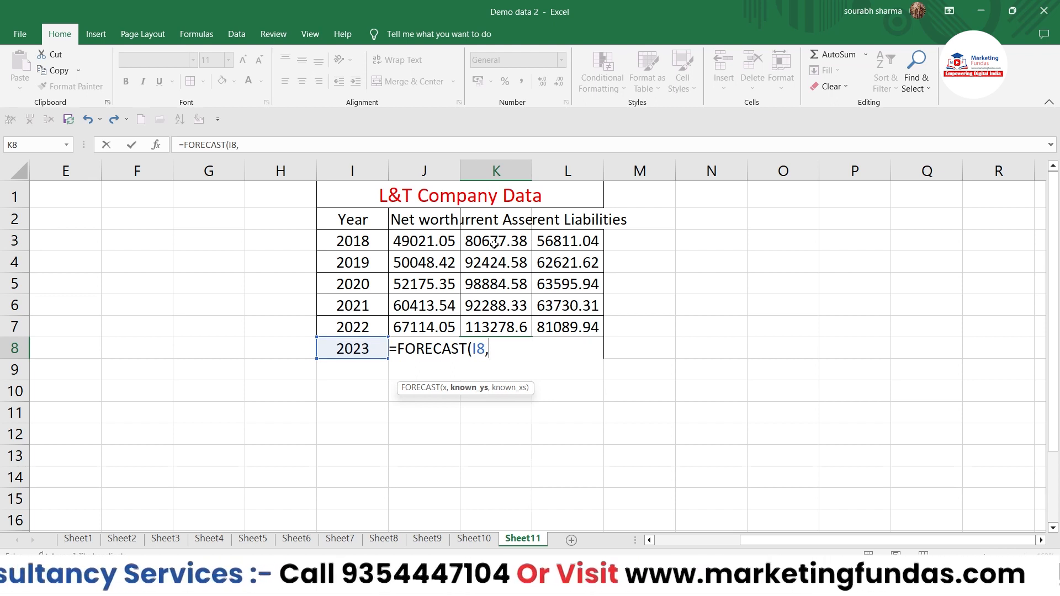
left_click_drag(494, 243, 482, 320)
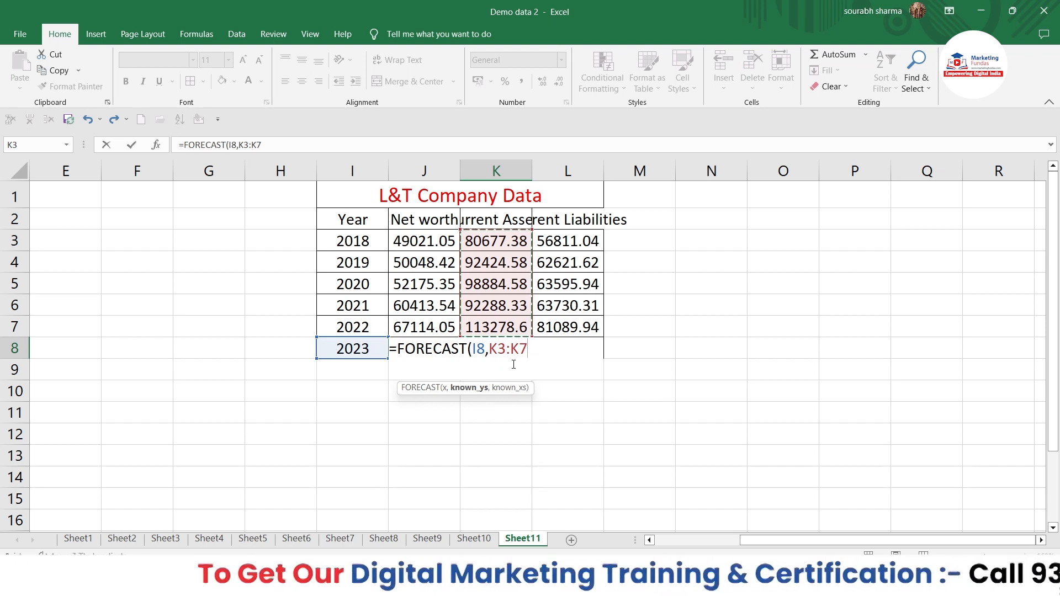
type(",")
left_click_drag(360, 237, 367, 320)
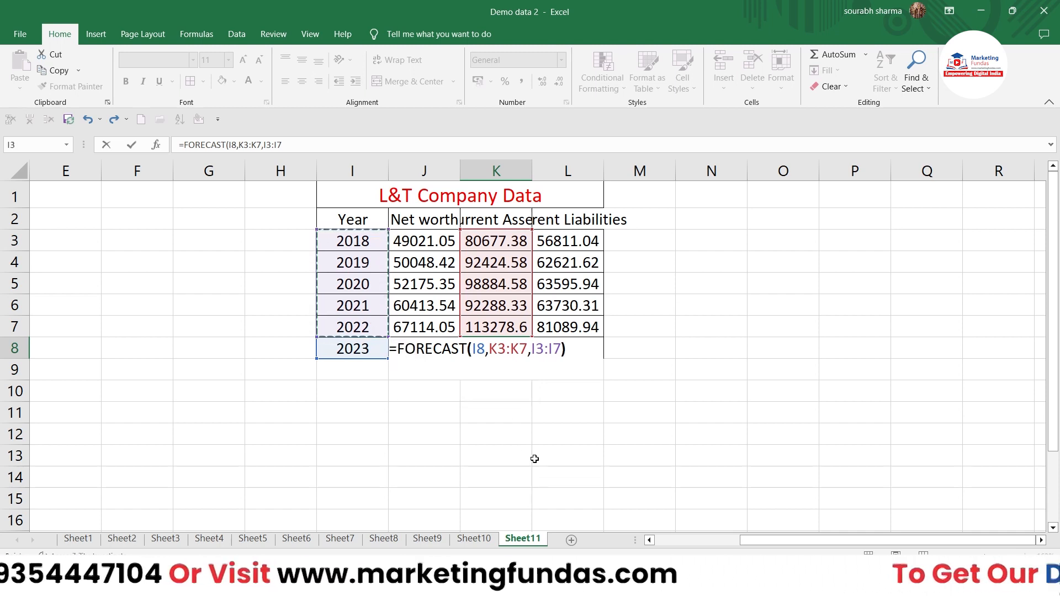
key("Return")
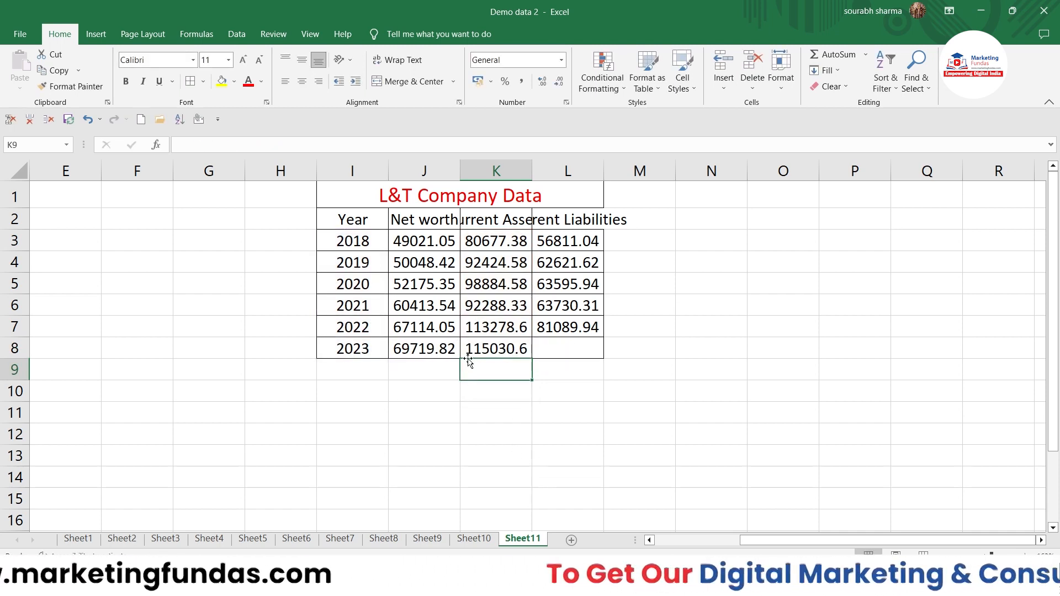
Step: Autofit the width of the Current Assets column K to its contents
left_click(466, 354)
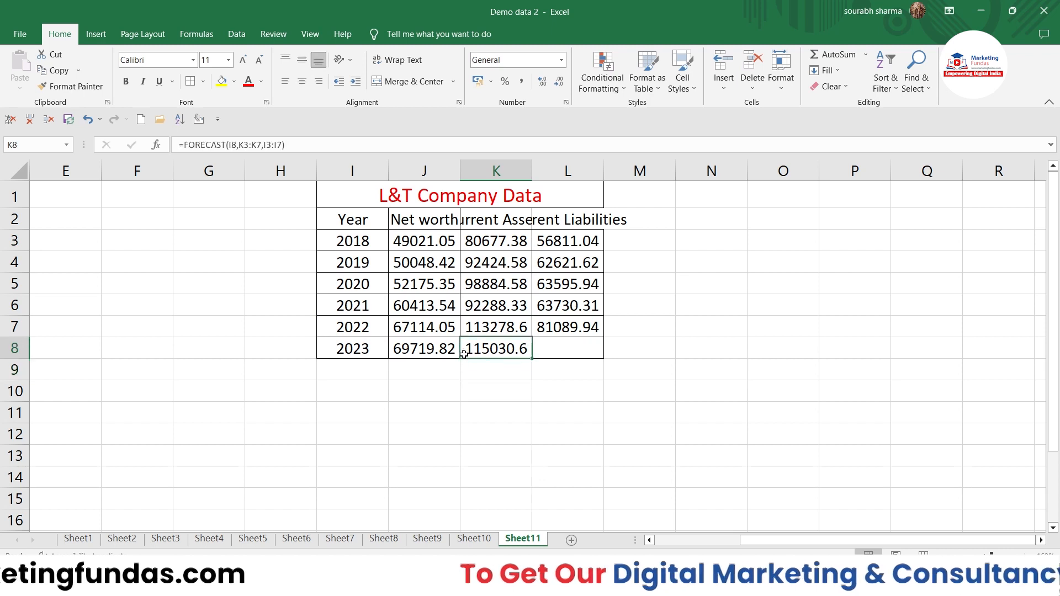
double_click(532, 178)
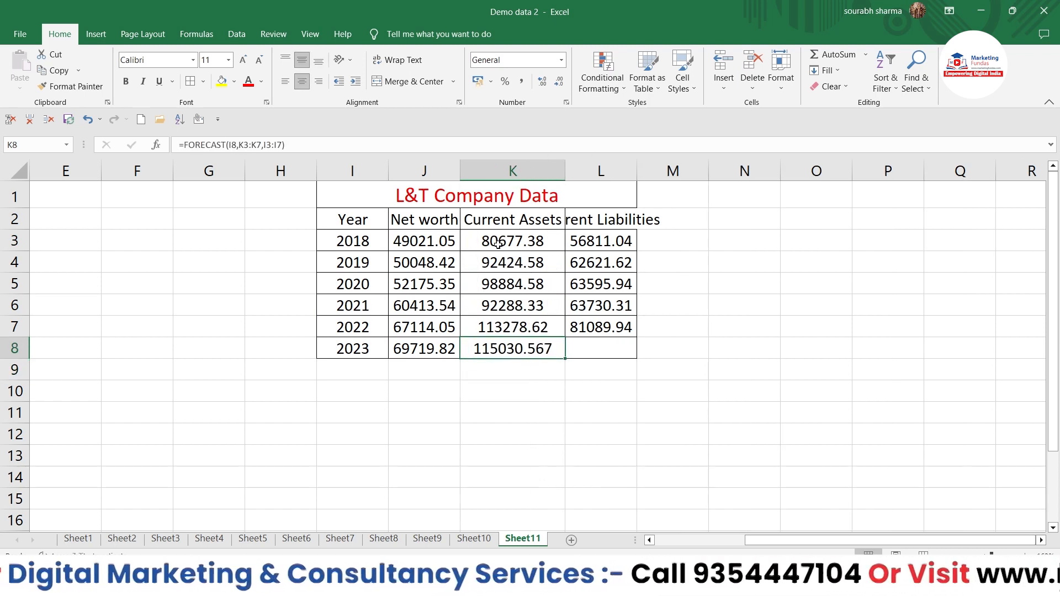
left_click_drag(499, 245, 505, 319)
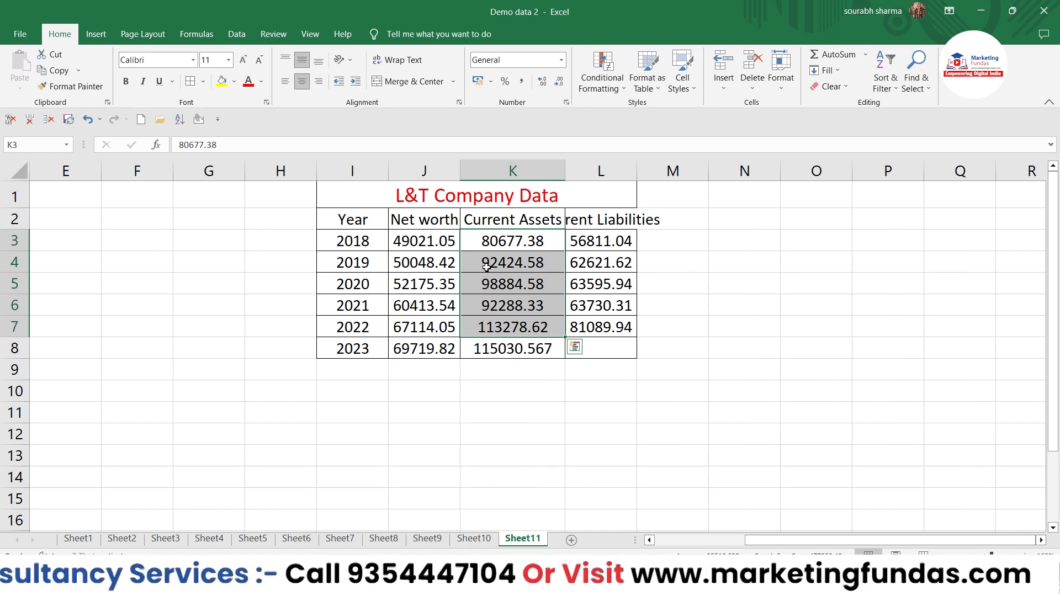
left_click(473, 236)
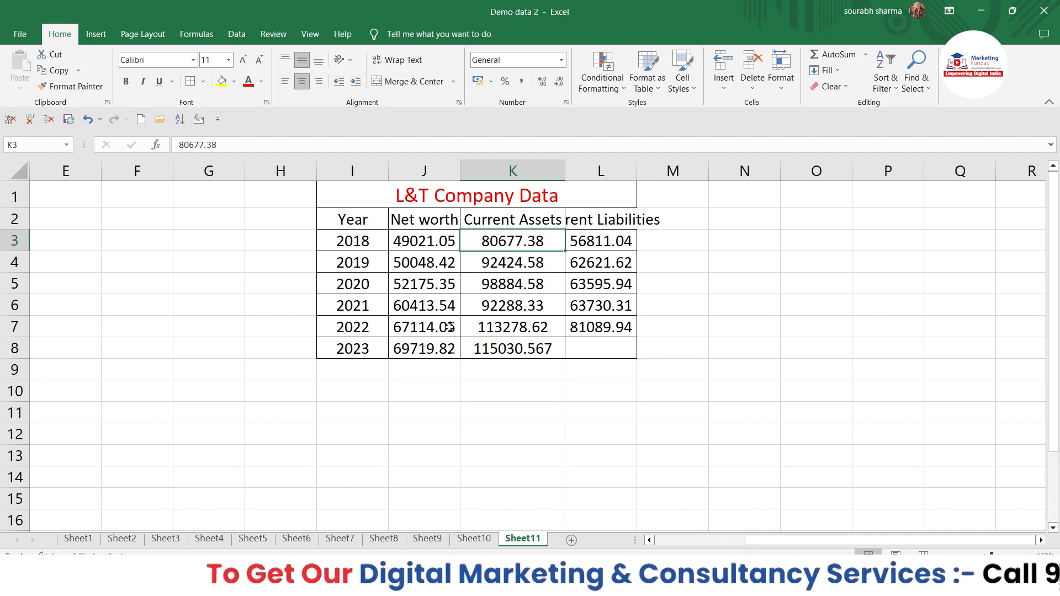
Step: Fill the 2023 FORECAST formula from K8 across into the Current Liabilities cell L8
left_click(530, 349)
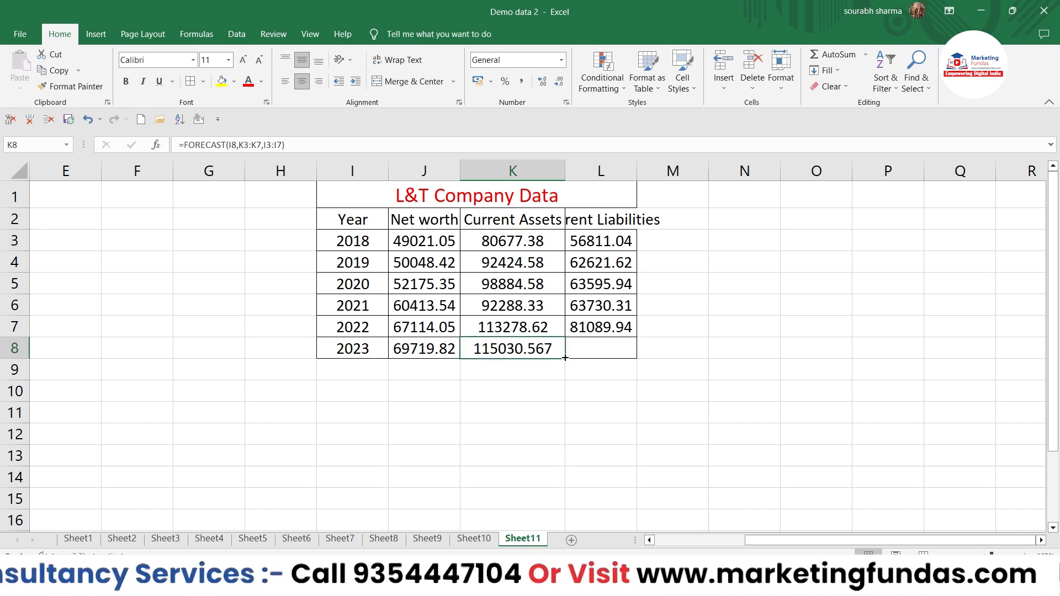
left_click_drag(565, 358, 604, 356)
left_click(604, 390)
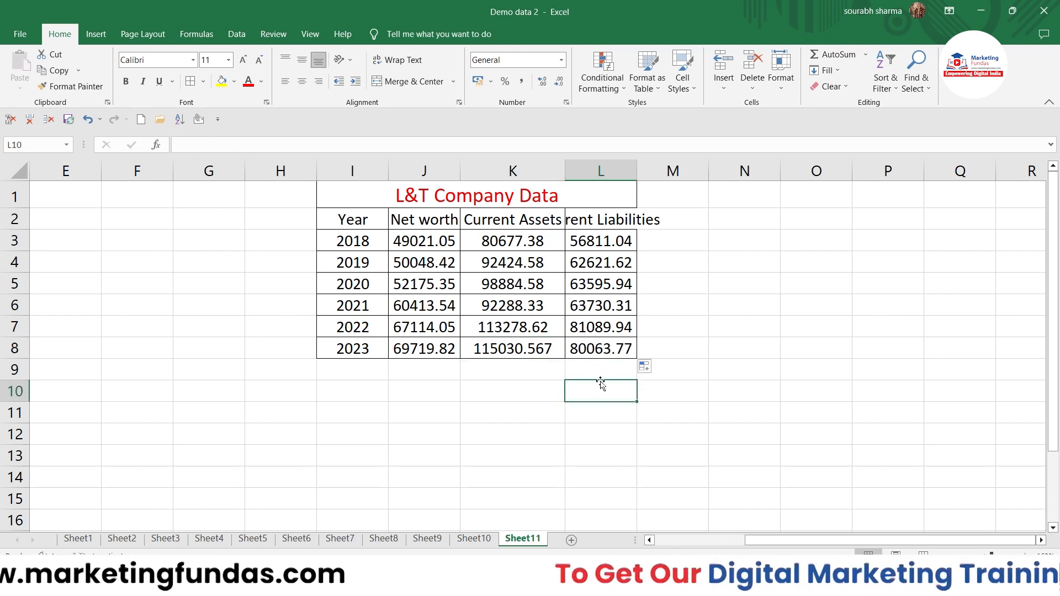
Step: Autofit the width of the Current Liabilities column L so its heading fits
double_click(637, 172)
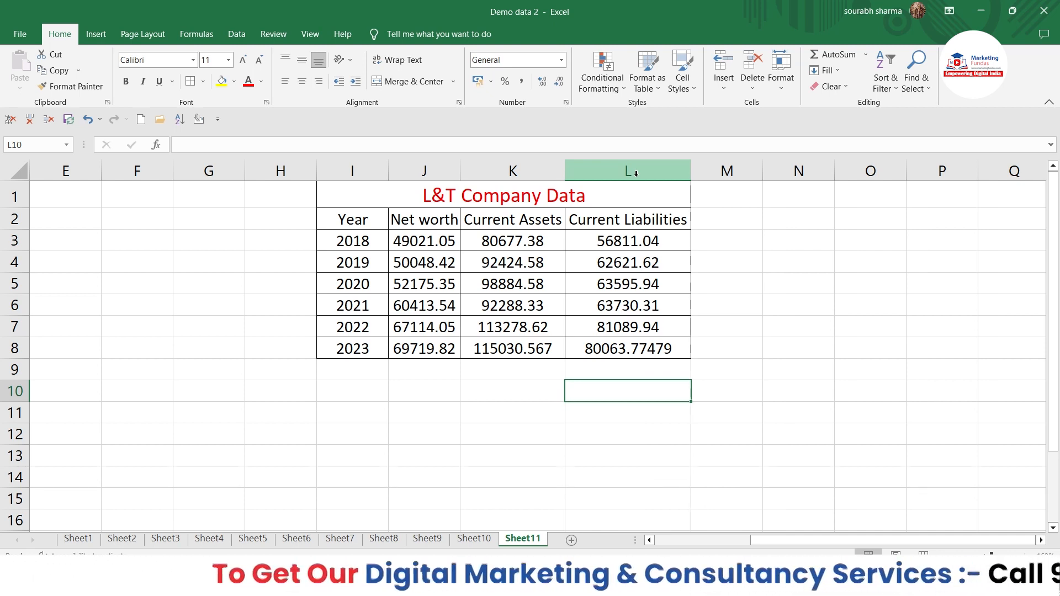
left_click_drag(645, 245, 651, 327)
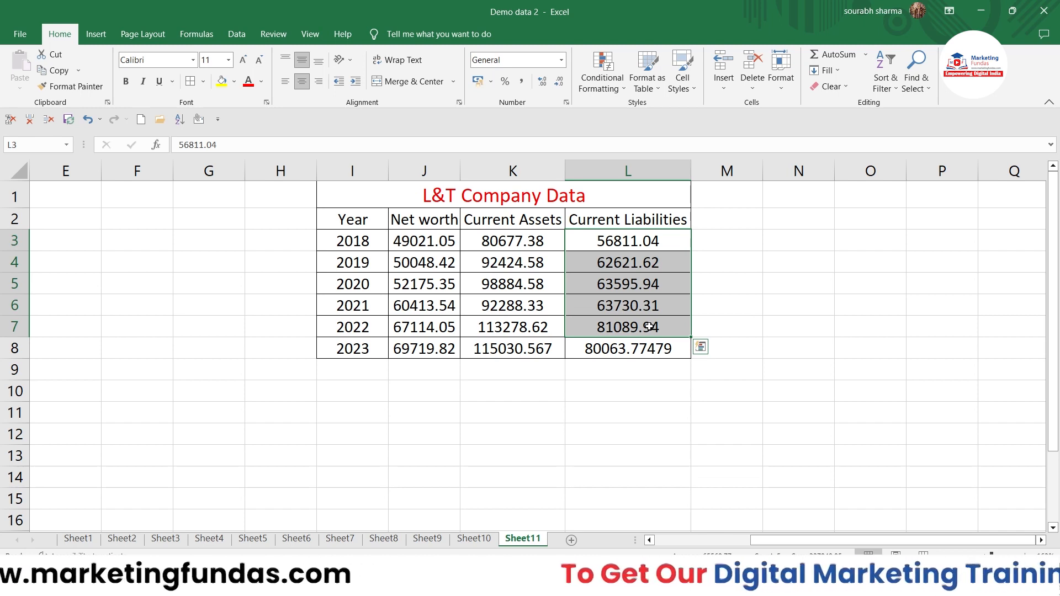
key("ctrl+q")
left_click(450, 438)
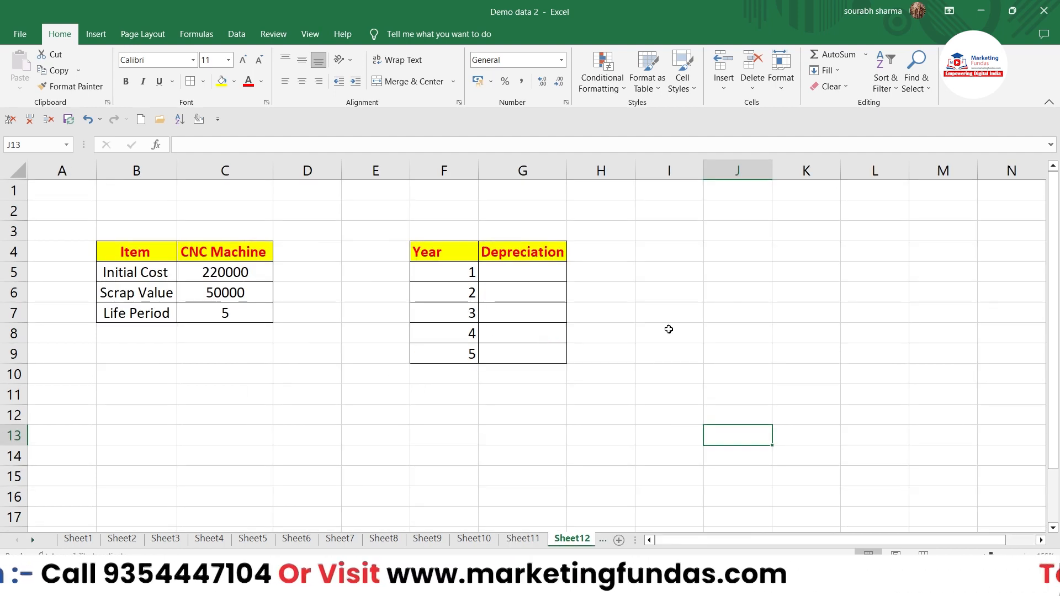
Step: Review the CNC Machine's initial cost, life period and scrap value in B5:C7 on Sheet12
key("alt")
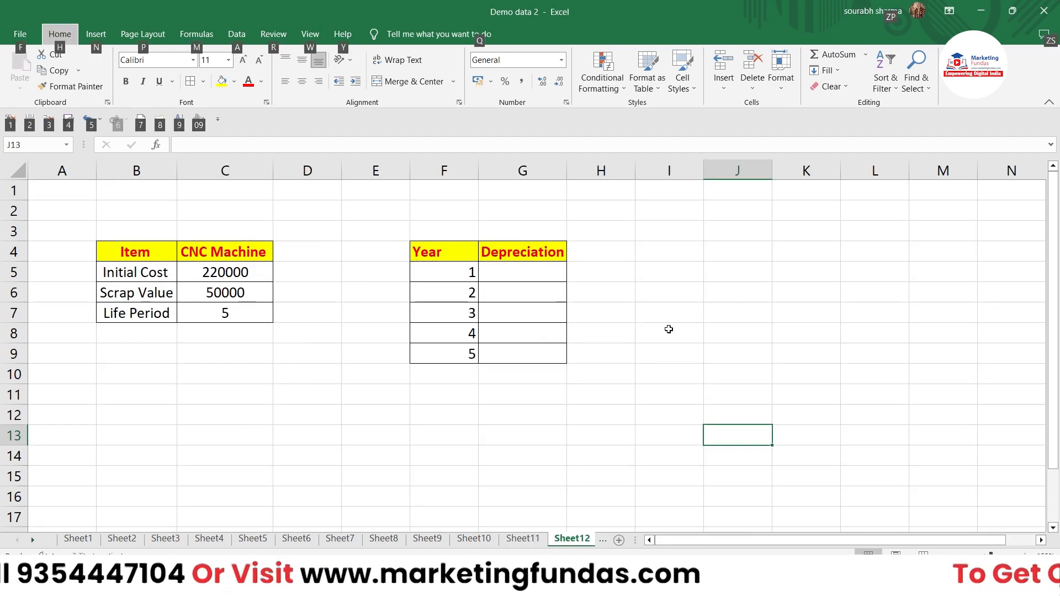
key("alt")
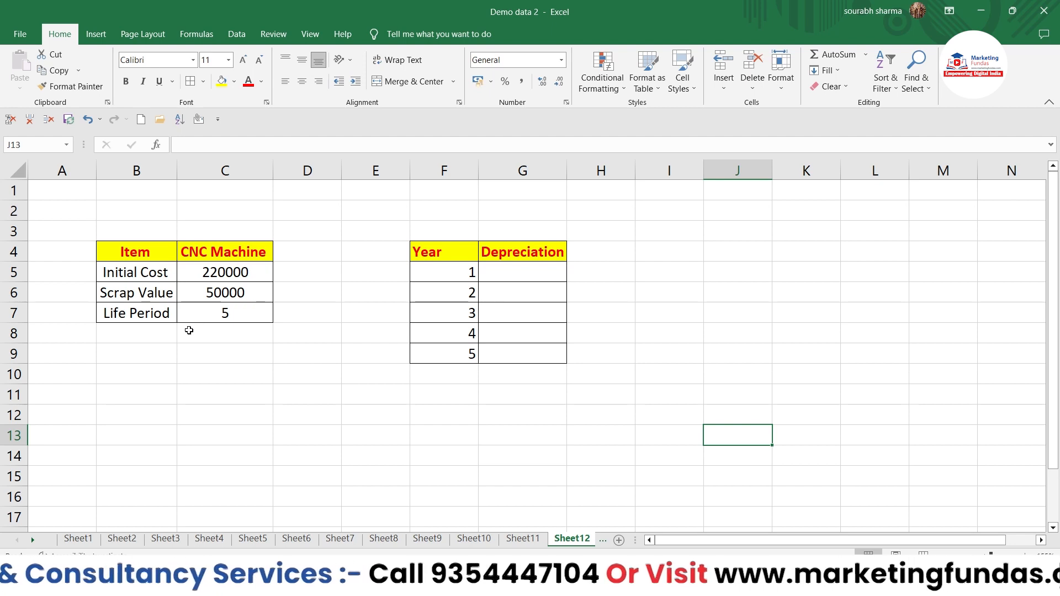
left_click(141, 276)
left_click(197, 279)
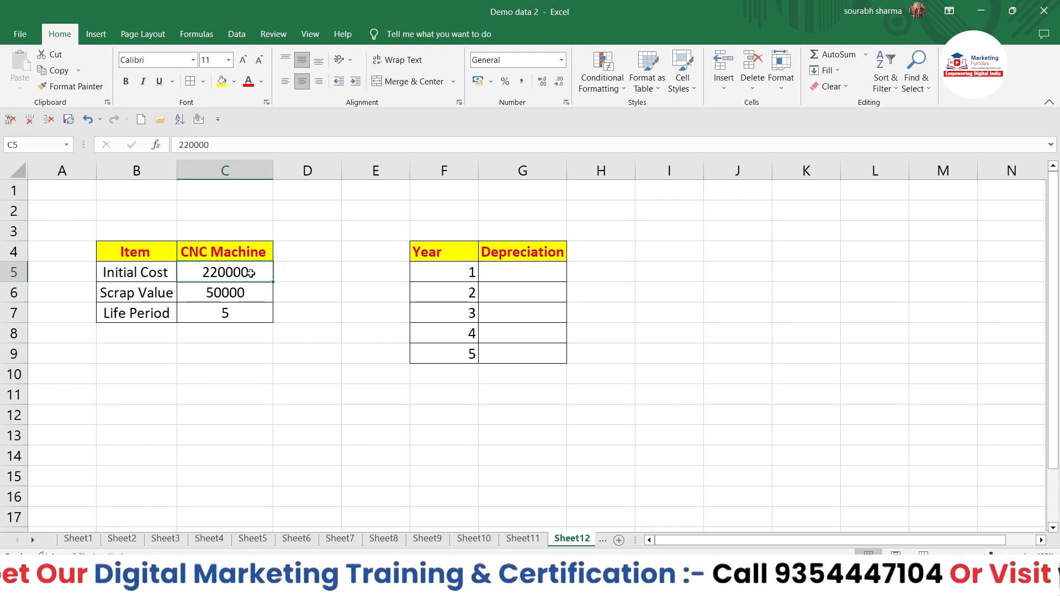
left_click(126, 314)
left_click(205, 322)
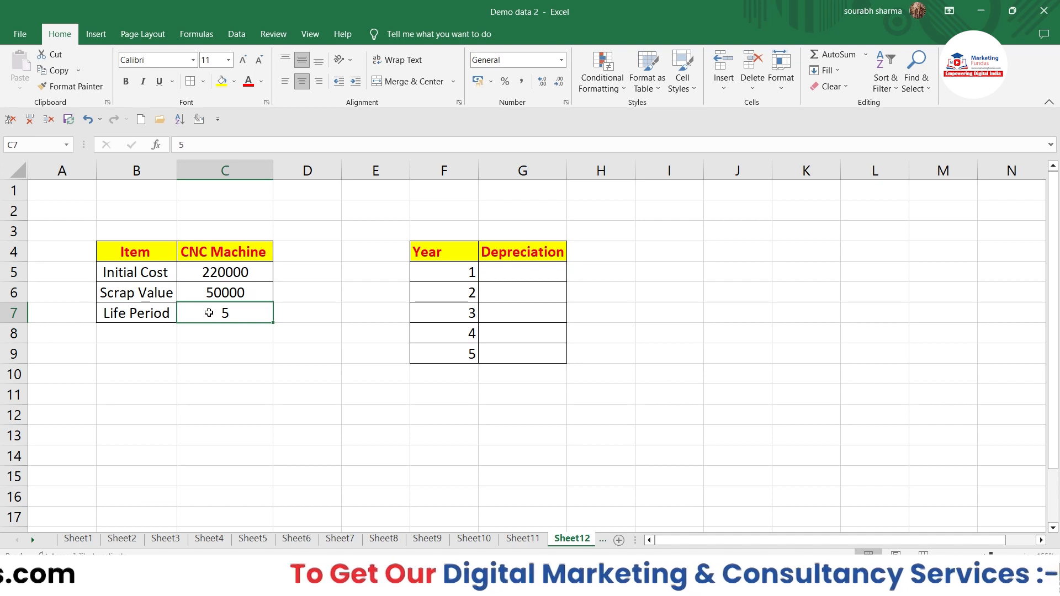
left_click(148, 288)
left_click(234, 291)
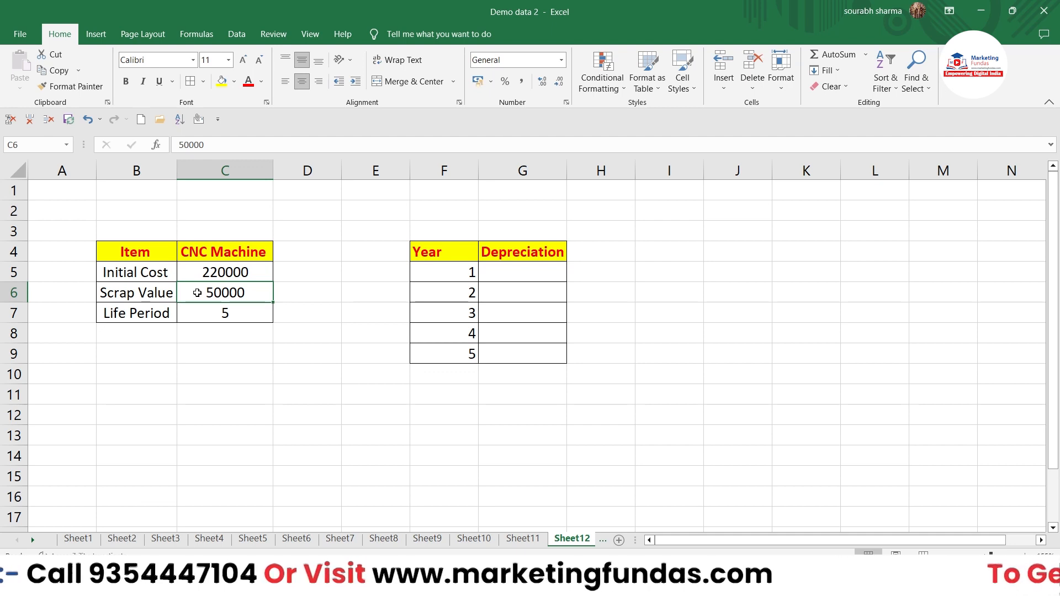
Step: Examine the layout of the Year and Depreciation columns in F5:G9 for the five-year period
left_click(481, 270)
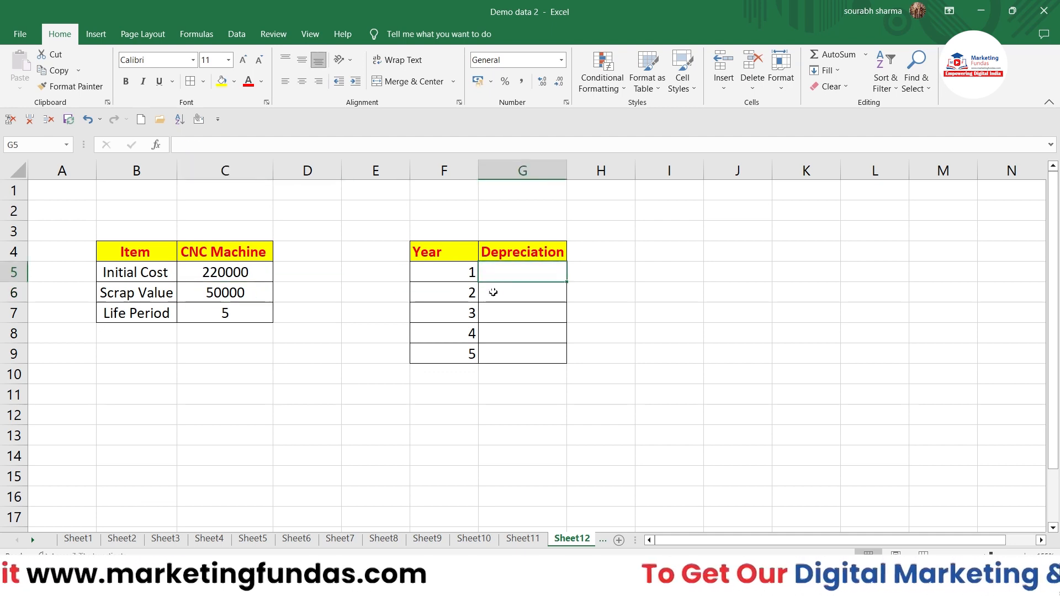
left_click(493, 292)
left_click(492, 310)
left_click(494, 338)
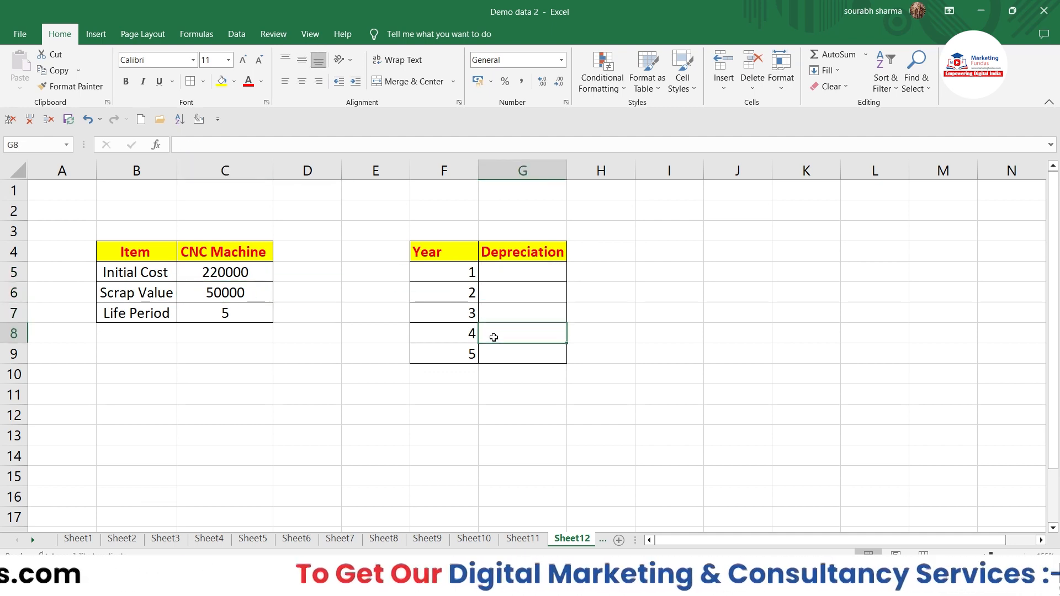
left_click(514, 268)
left_click(513, 296)
left_click(515, 320)
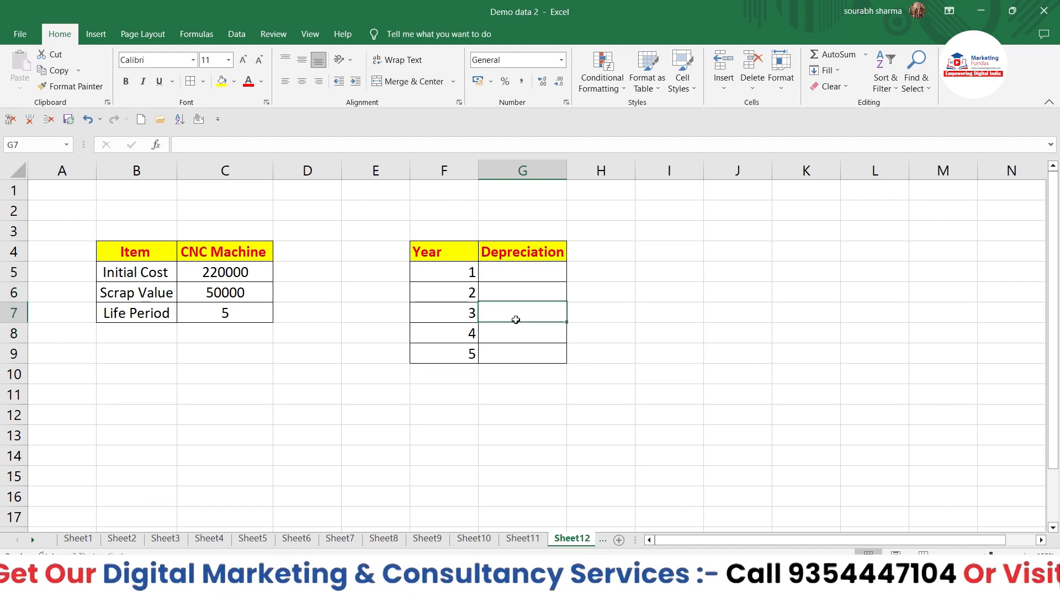
left_click(511, 336)
left_click_drag(474, 272, 459, 349)
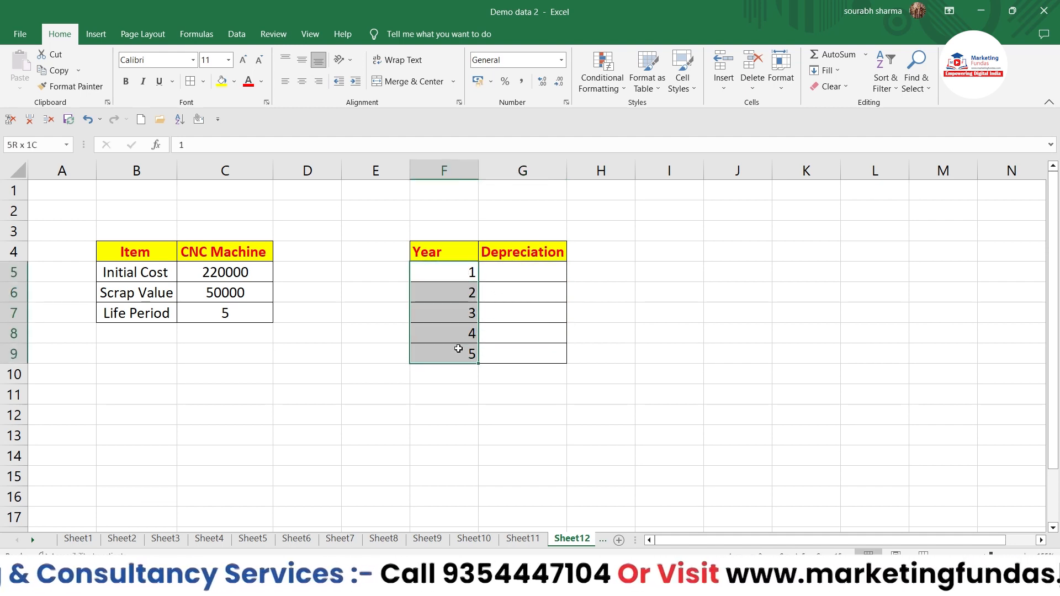
left_click(504, 419)
left_click_drag(499, 265, 506, 345)
left_click(486, 474)
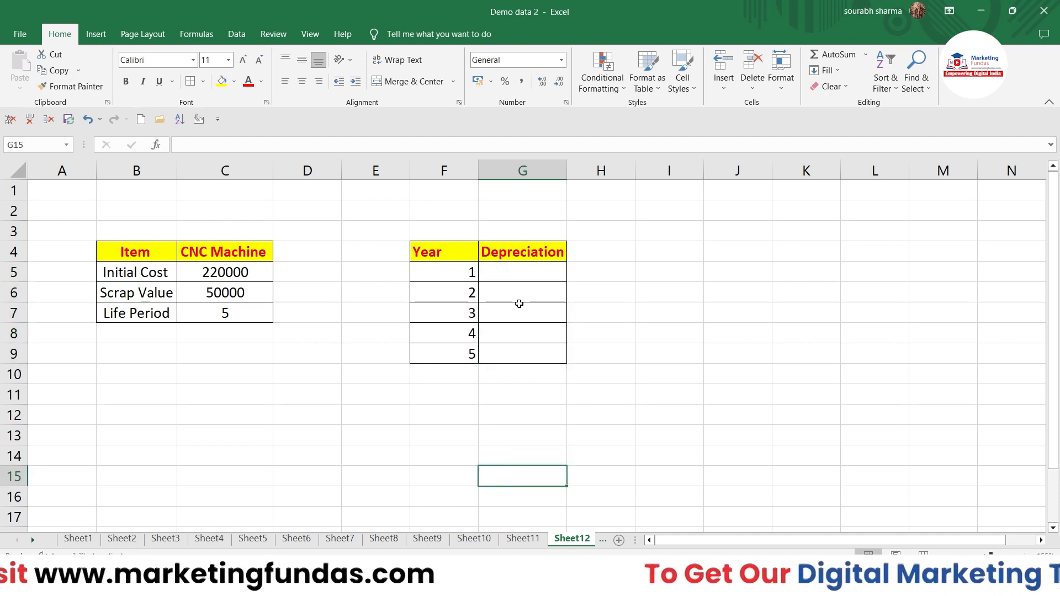
Step: Start a DB formula in the year 1 Depreciation cell G5, with the initial cost in C5 as the cost argument
left_click(517, 276)
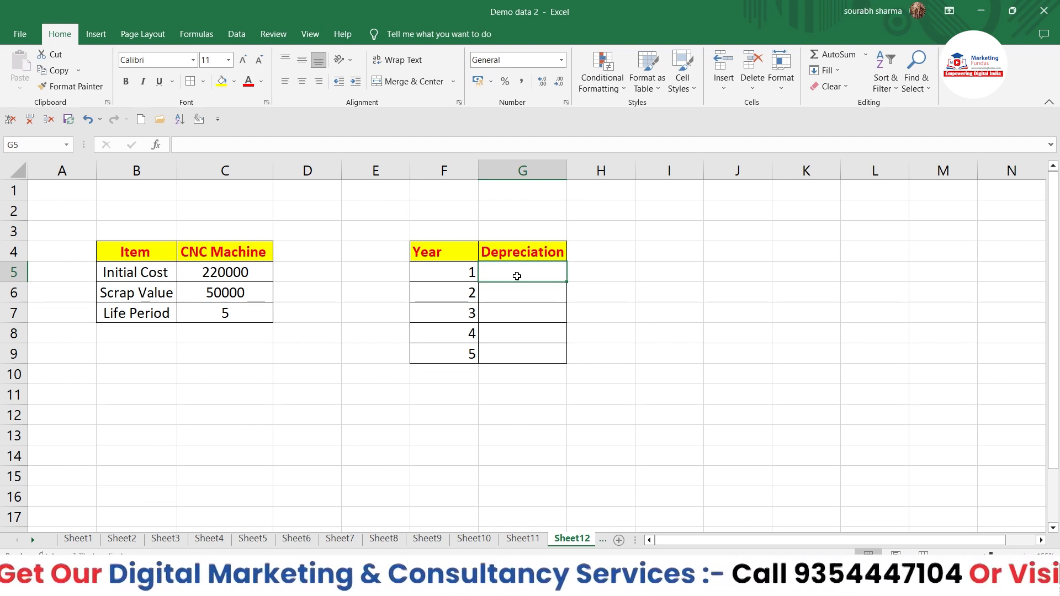
type("=")
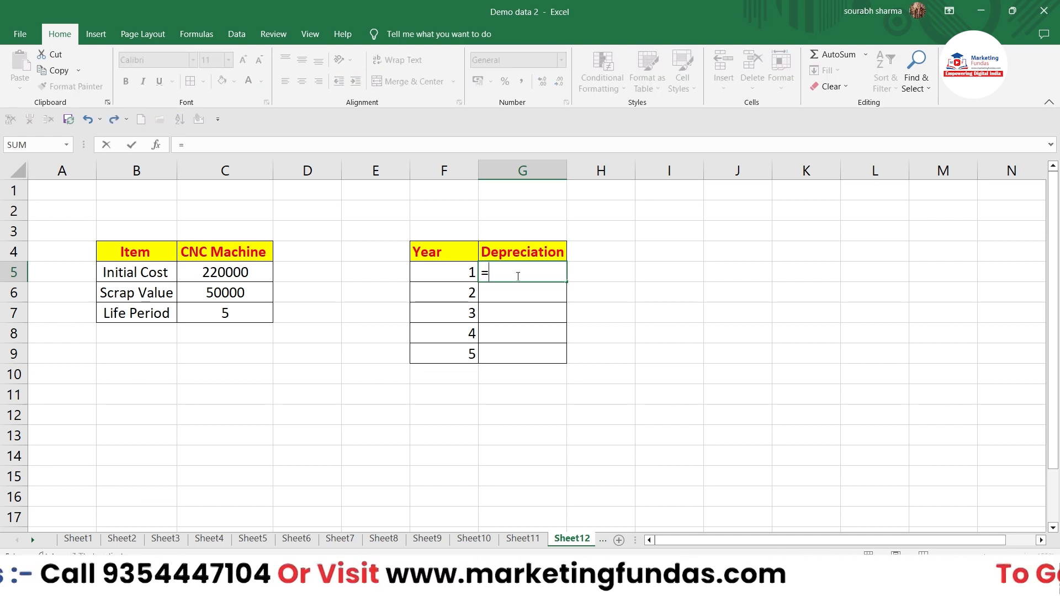
type("db")
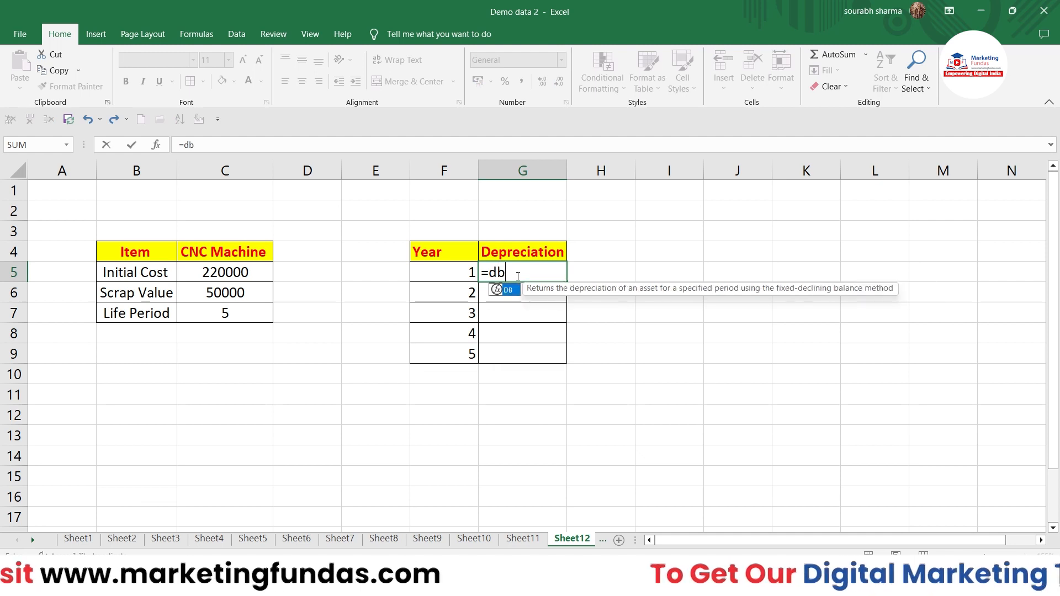
type("(")
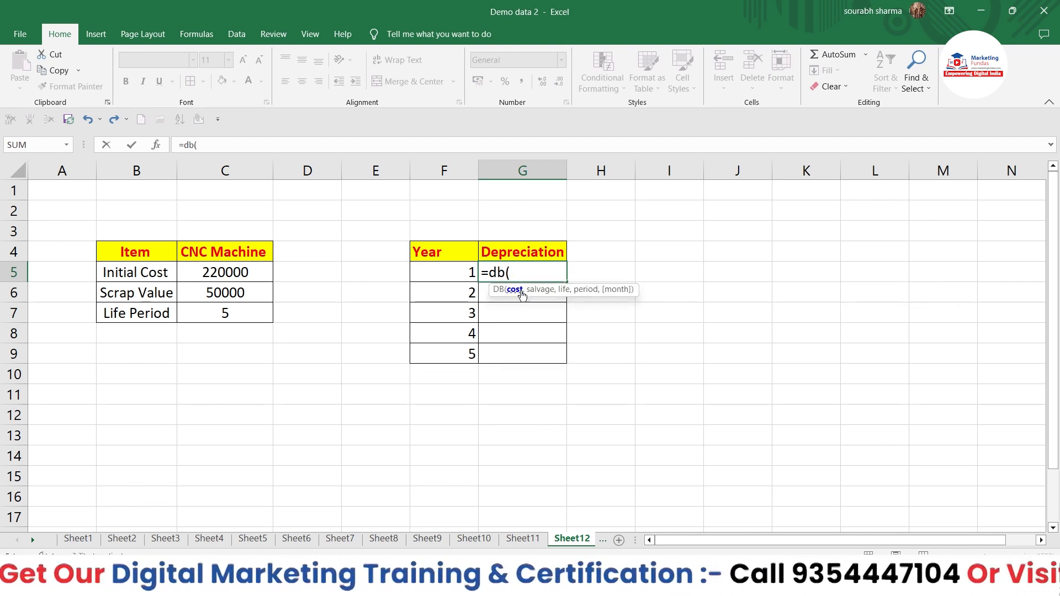
left_click(198, 276)
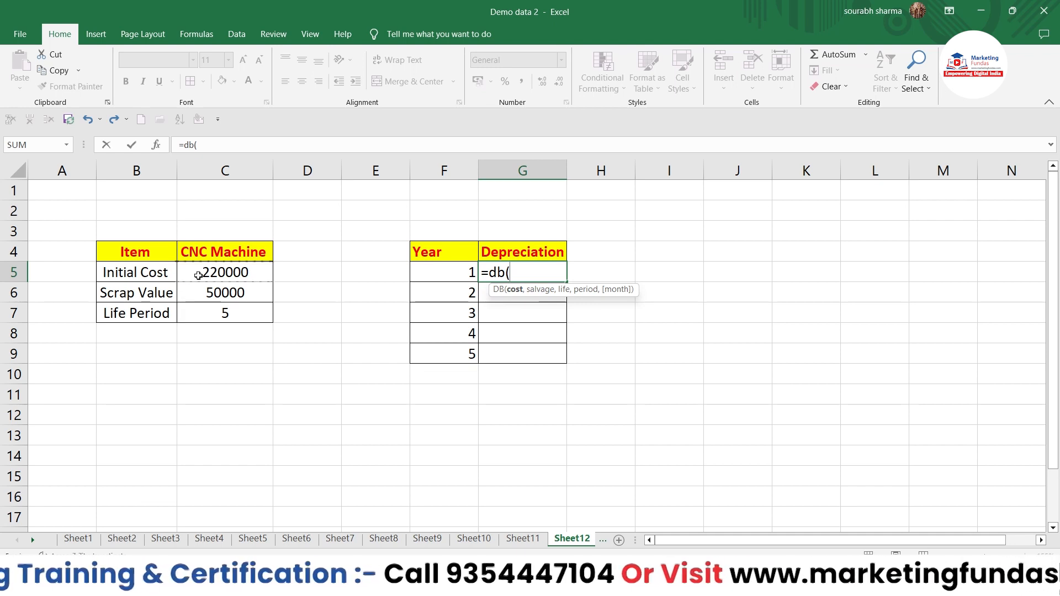
type(",")
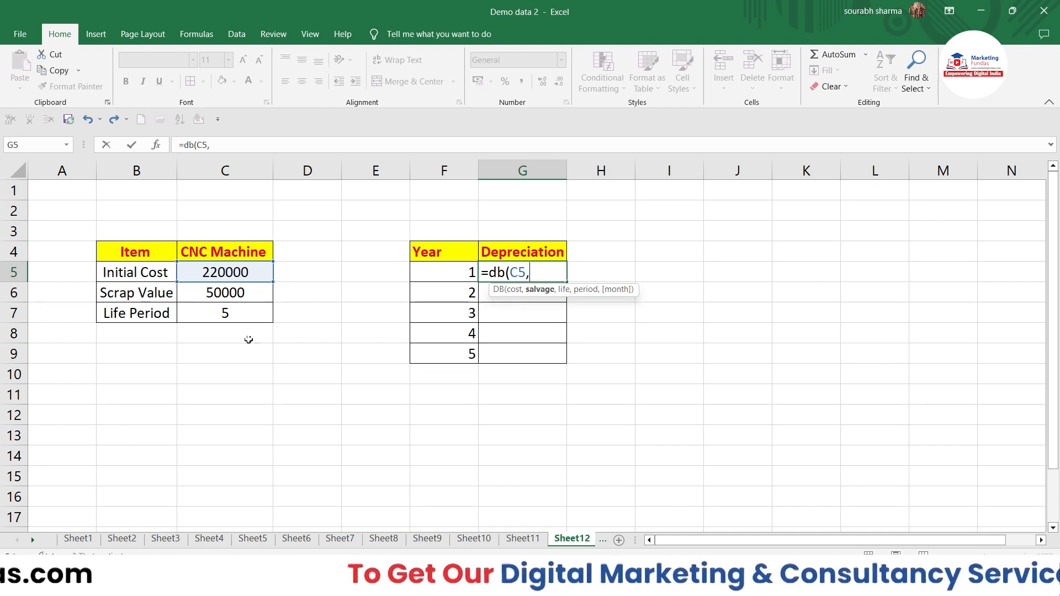
Step: Complete the DB formula in G5 with C6 as salvage, C7 as life and F5 as period, and enter it
left_click(252, 297)
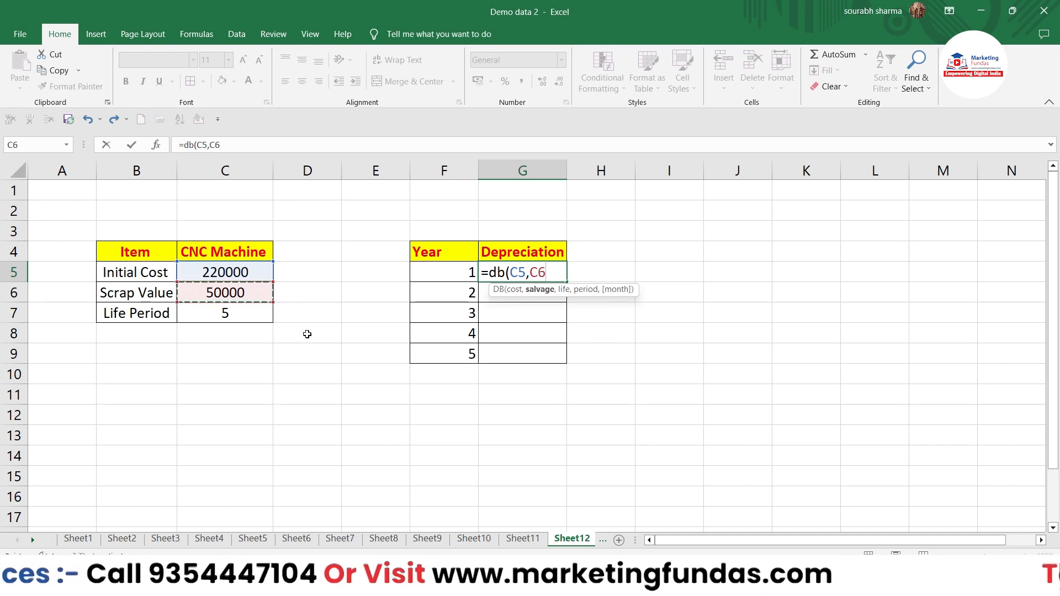
type(",")
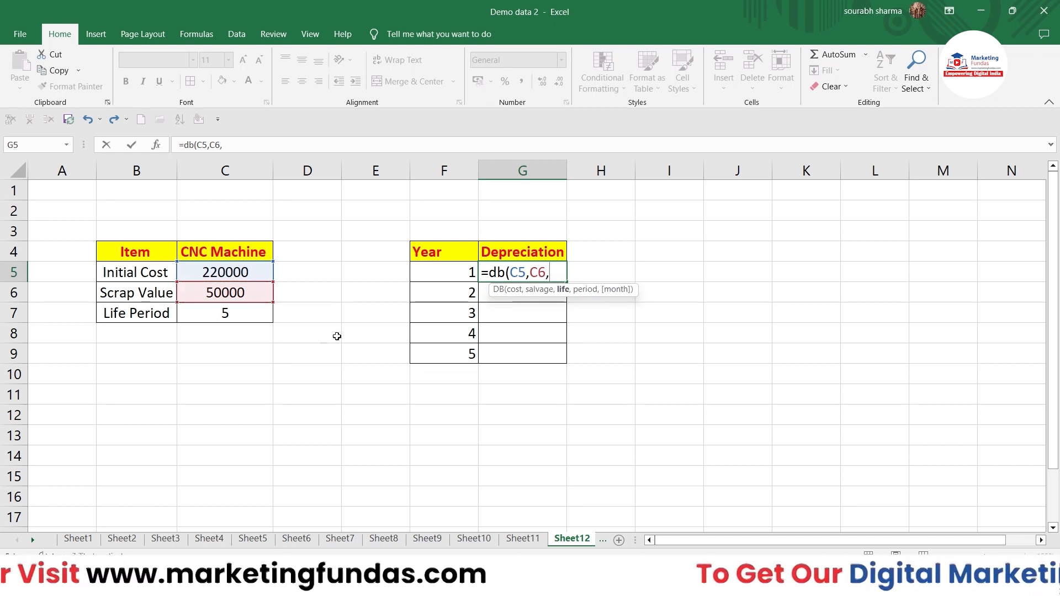
left_click(238, 314)
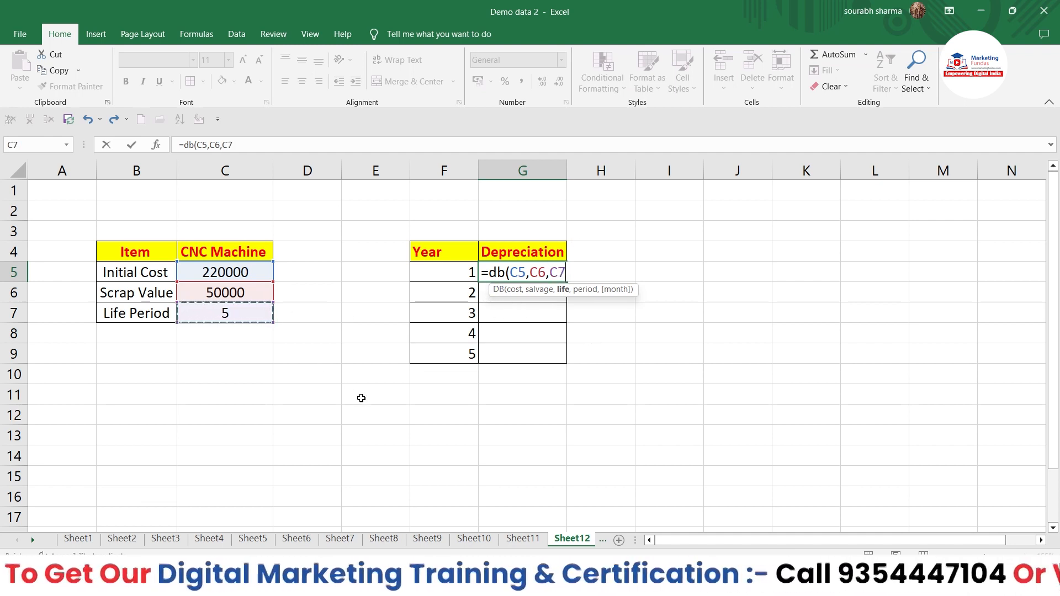
type(",")
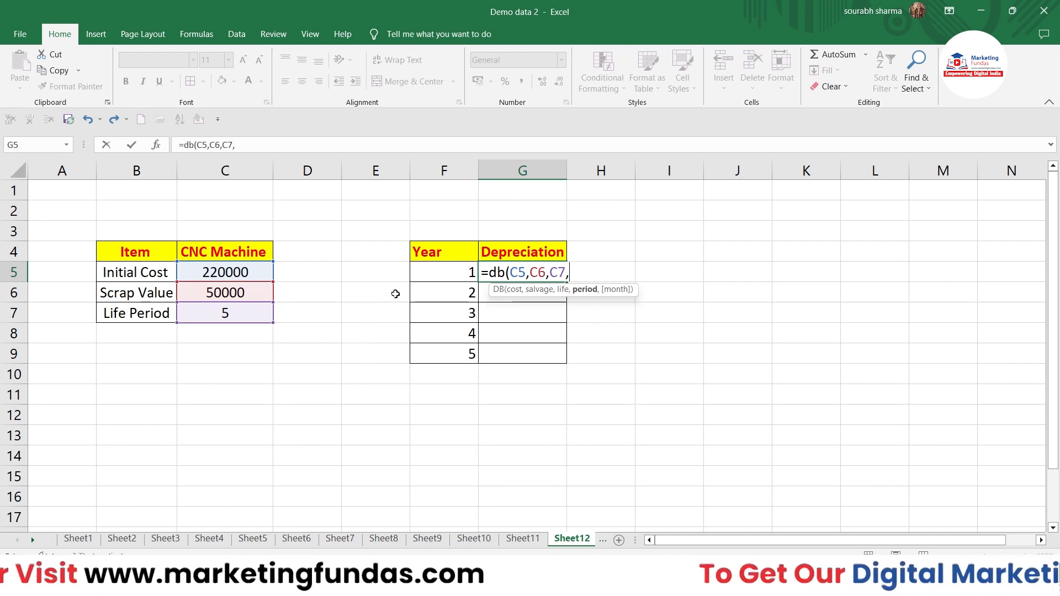
left_click(471, 272)
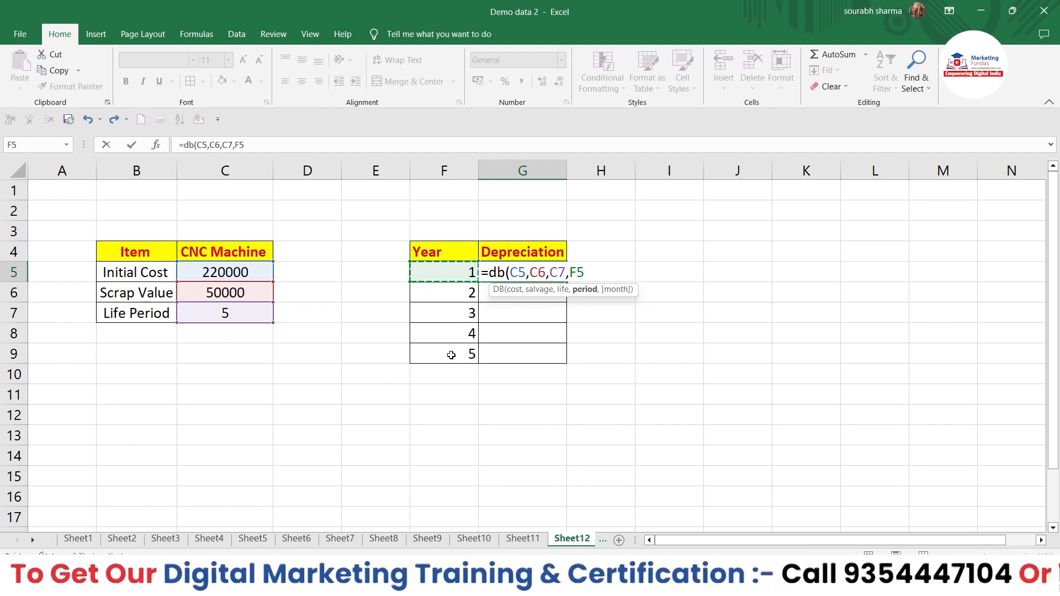
type(")")
key("Return")
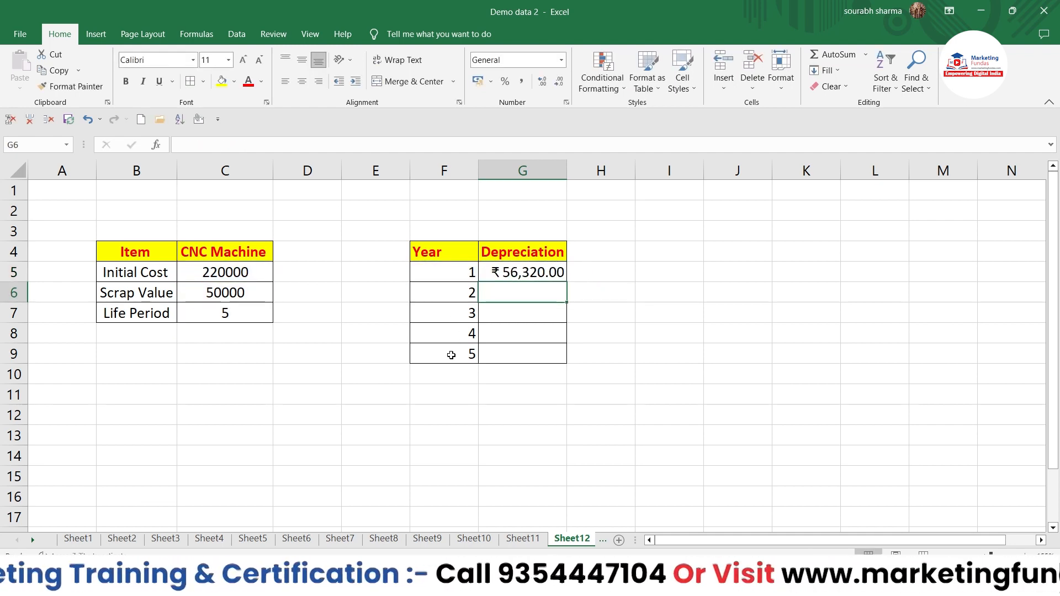
Step: Check the year 1 DB formula in G5 and select the year 2 Depreciation cell G6
left_click(523, 277)
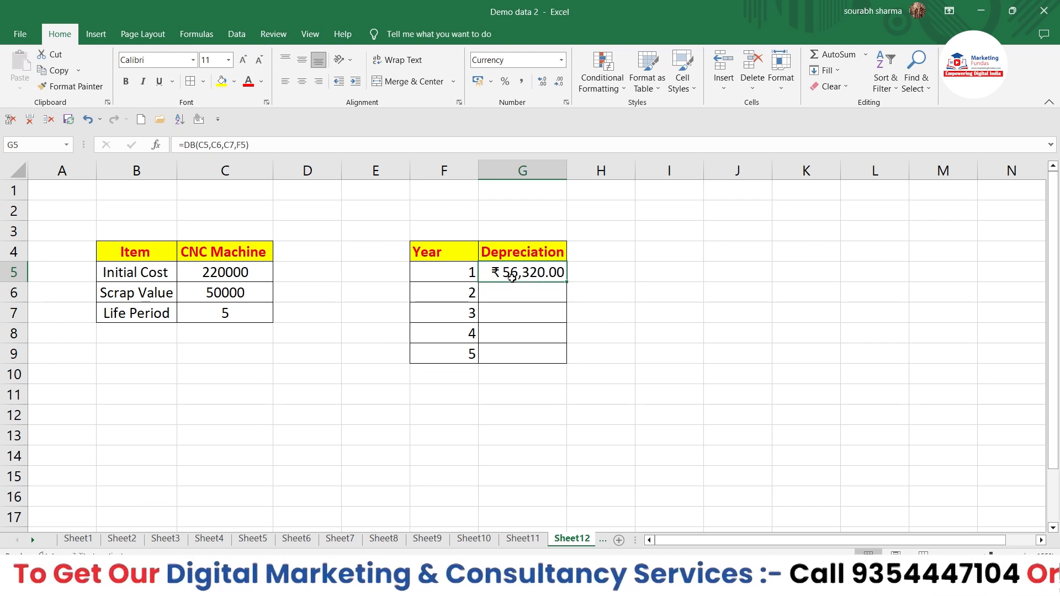
left_click(670, 356)
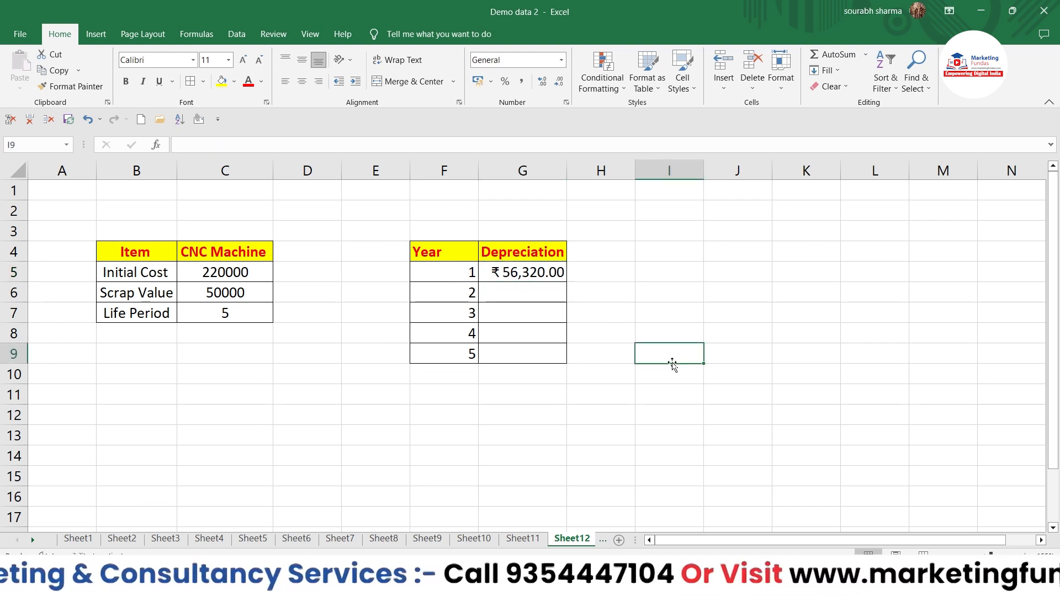
left_click(550, 285)
left_click(551, 276)
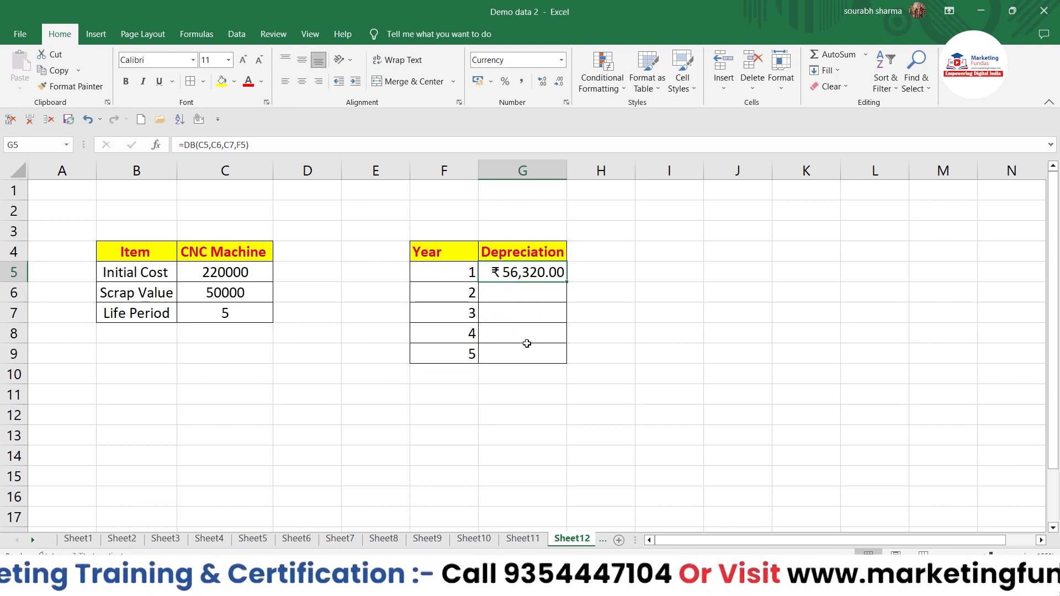
left_click(519, 291)
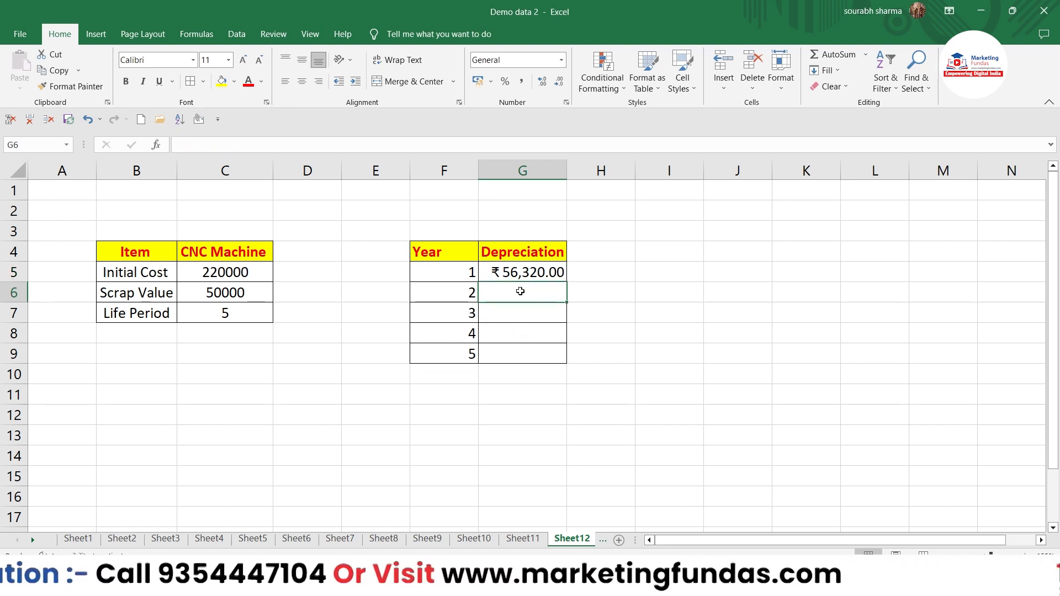
left_click(512, 315)
left_click(514, 334)
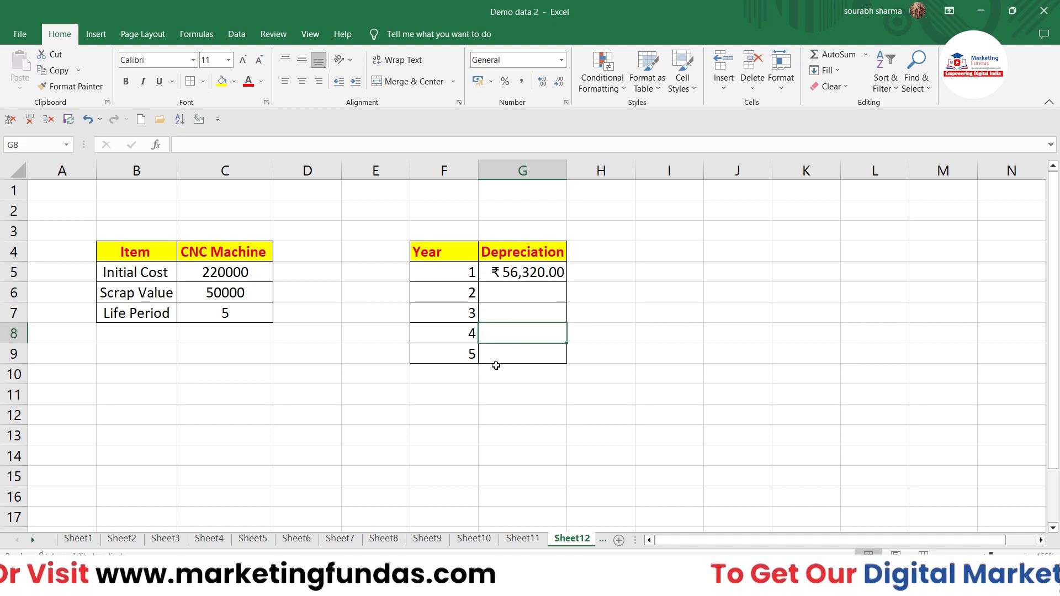
left_click(496, 366)
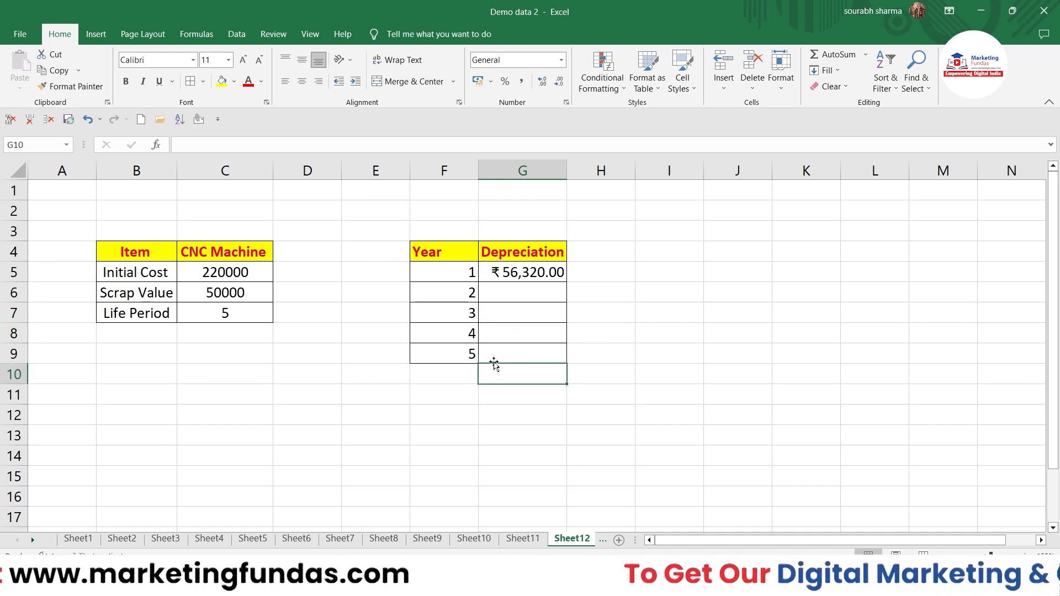
left_click(539, 260)
left_click(539, 289)
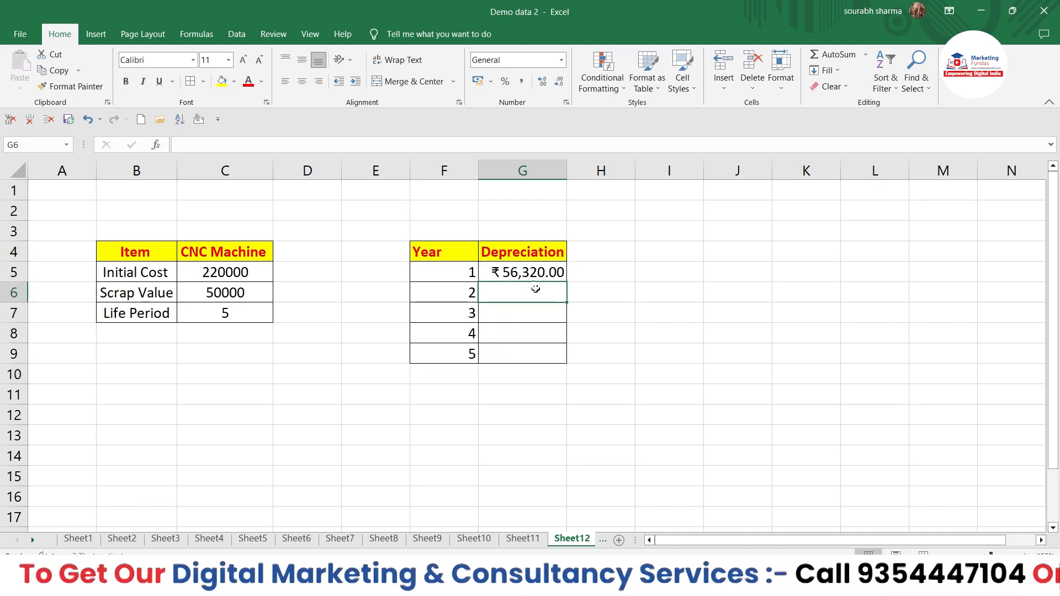
Step: Make the C5, C6 and C7 references absolute in the DB formula in G5, keeping F5 relative, and enter it
left_click(534, 272)
double_click(534, 272)
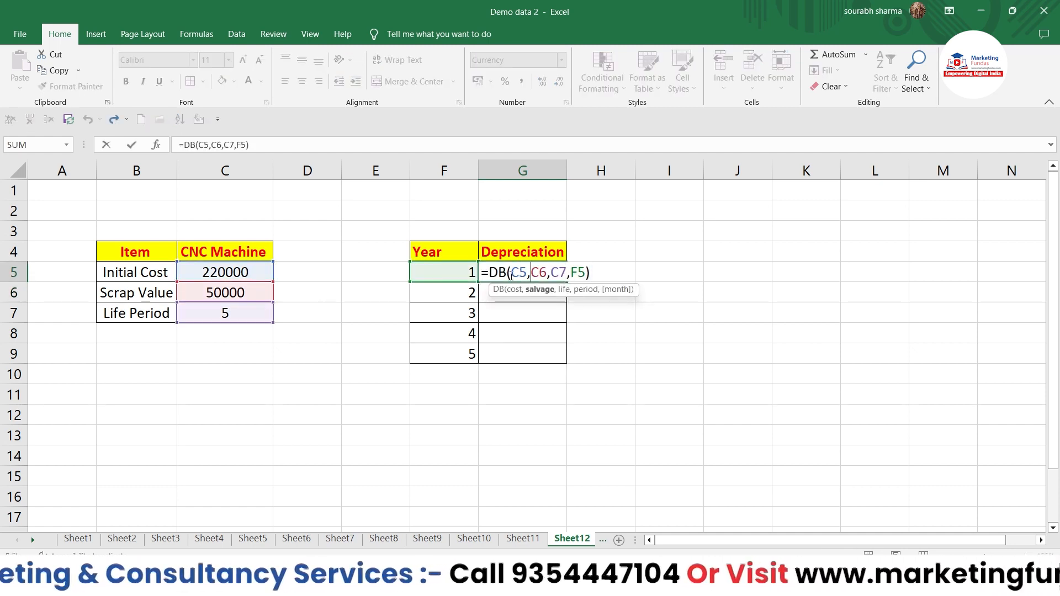
left_click_drag(510, 275, 567, 275)
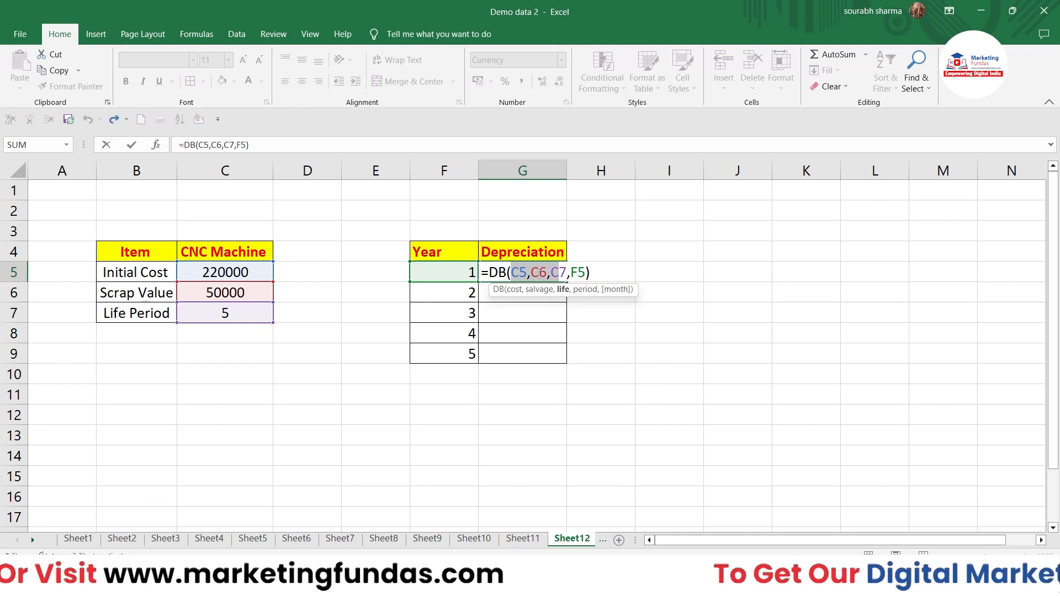
left_click(566, 271)
left_click_drag(566, 271, 513, 276)
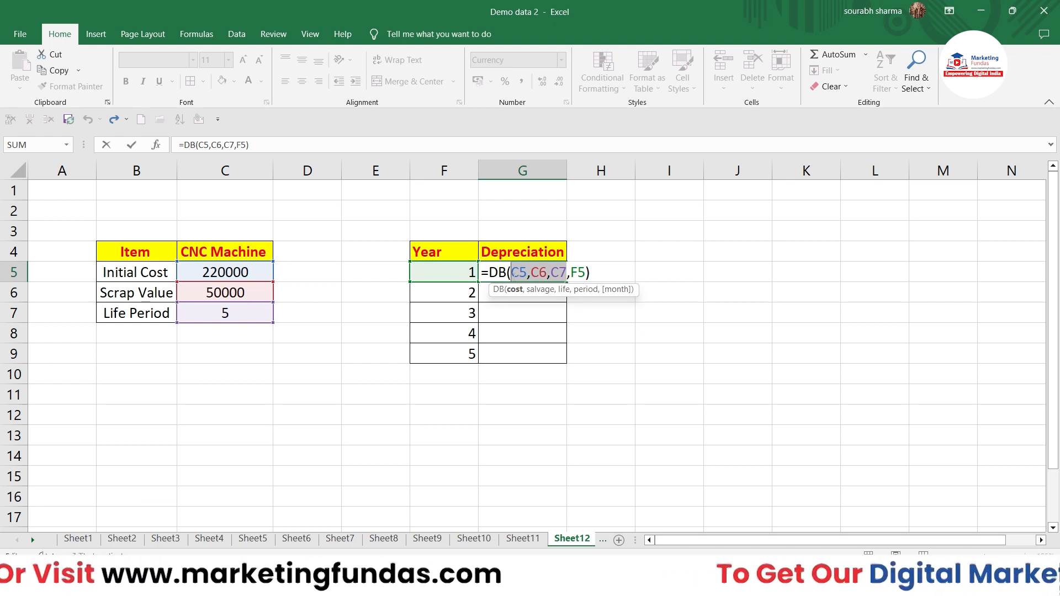
key("F4")
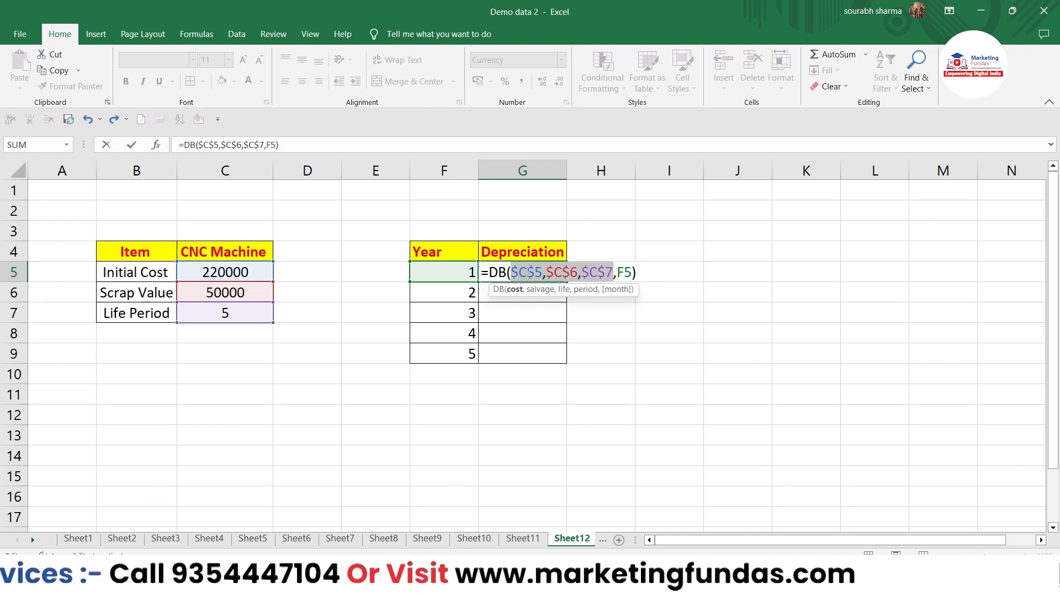
left_click(640, 276)
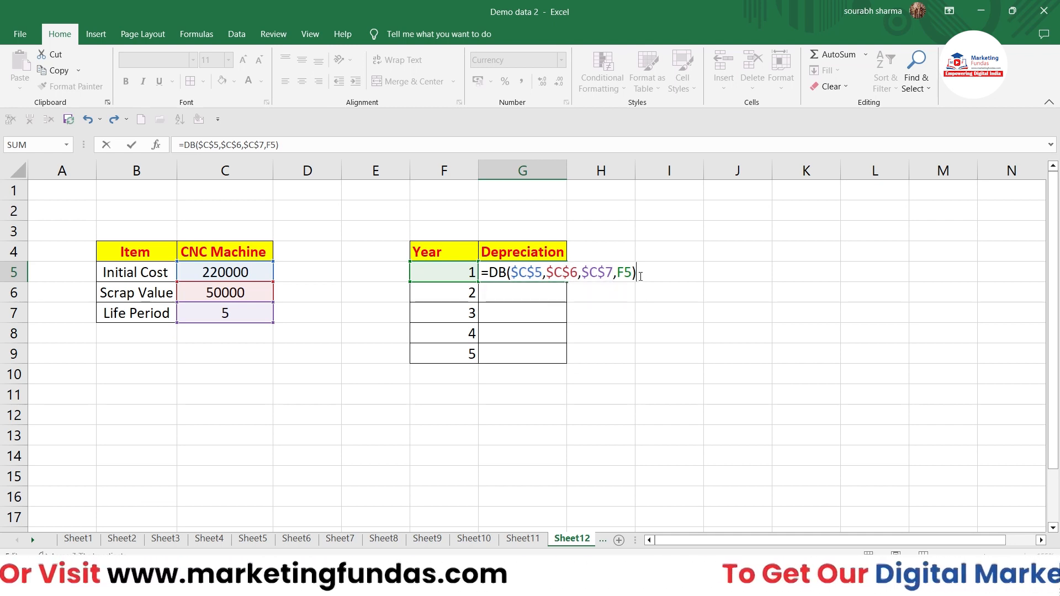
key("Return")
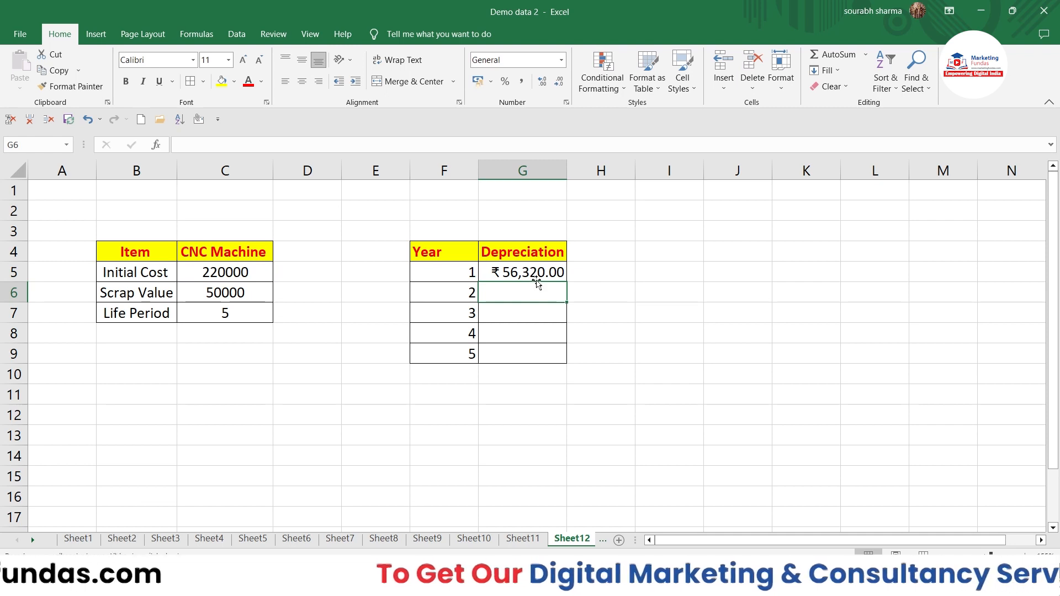
Step: Fill the year 1 DB formula from G5 down through G9 for years 2 to 5
left_click(556, 276)
left_click_drag(566, 281, 564, 357)
left_click(551, 393)
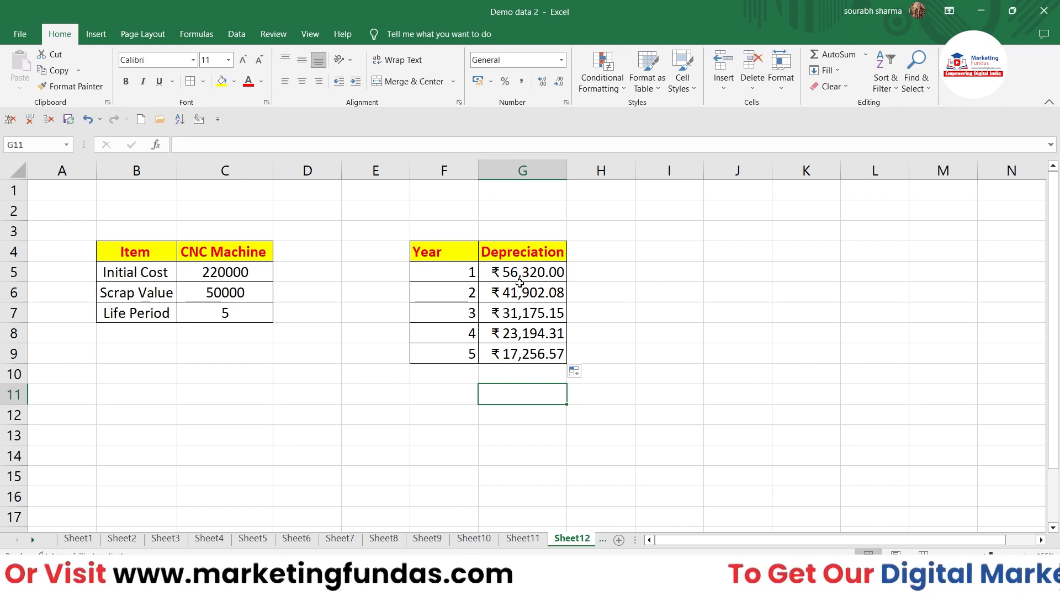
left_click(526, 268)
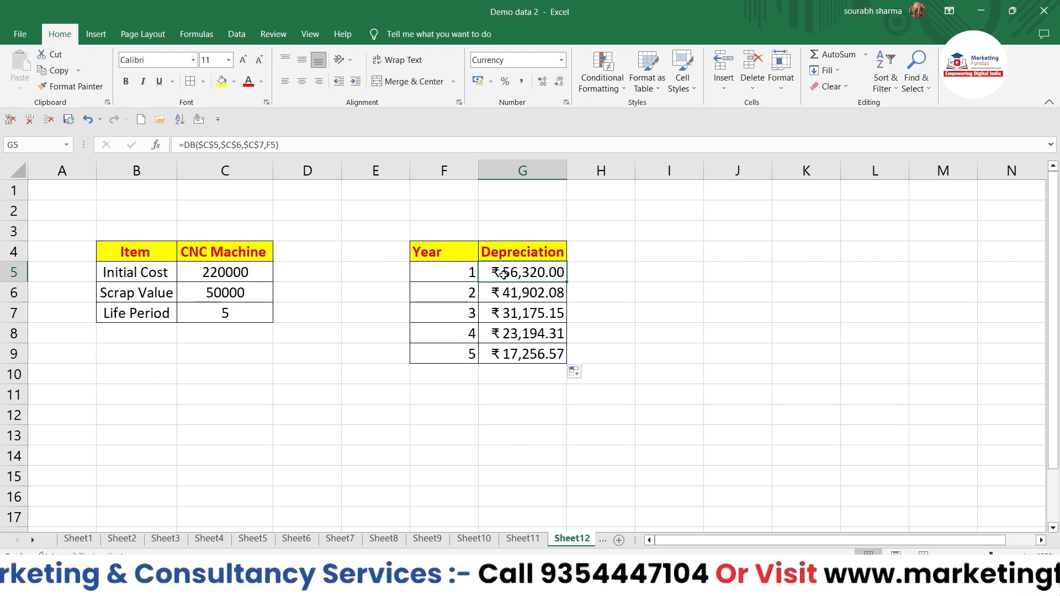
Step: Total the five years of depreciation in F11 with a SUM formula over G5:G9
left_click(417, 393)
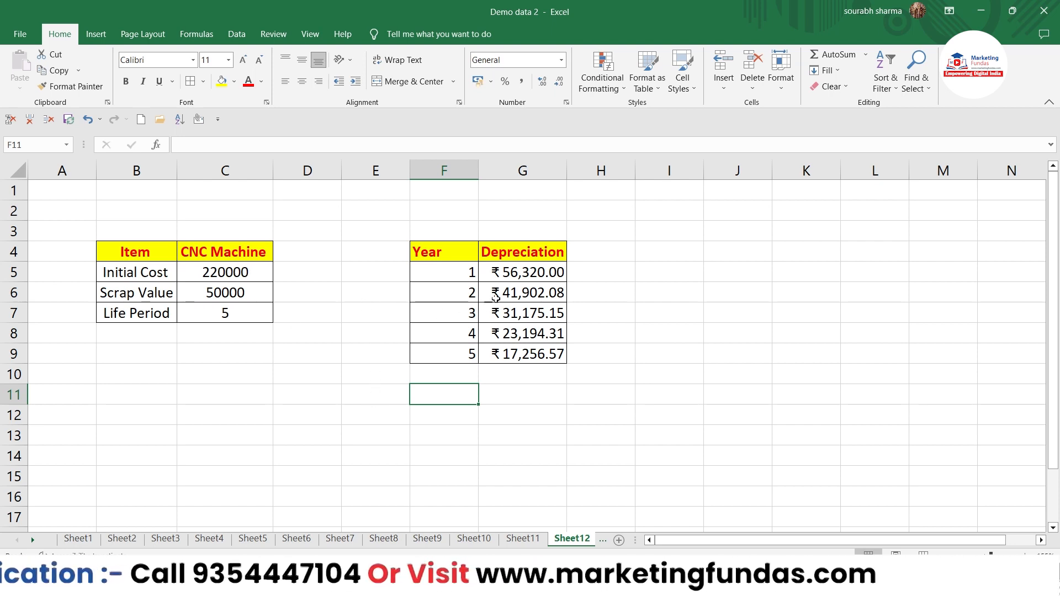
left_click(519, 279)
left_click(434, 406)
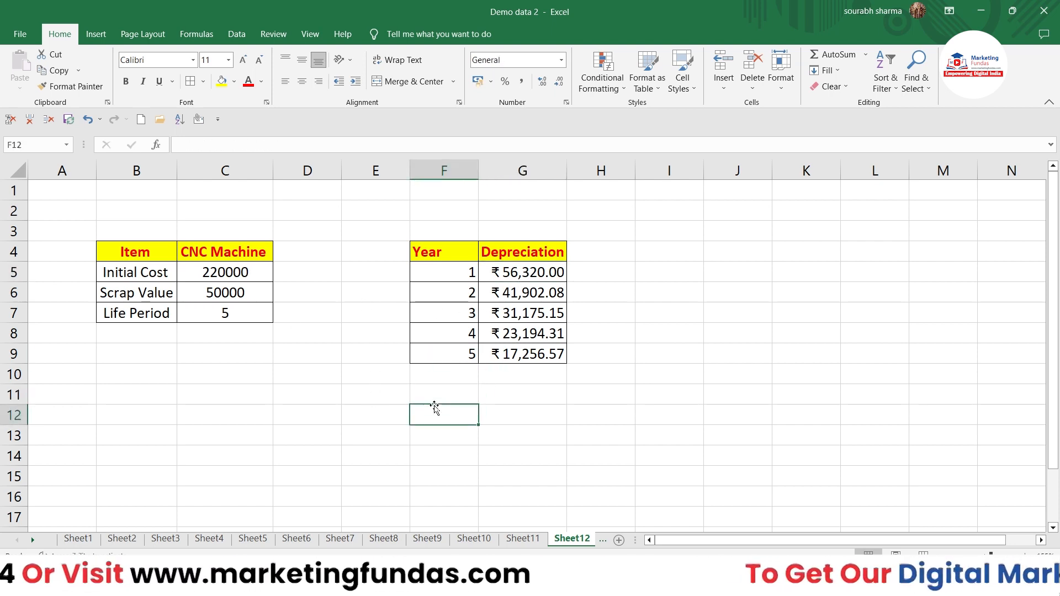
left_click(432, 399)
type("=")
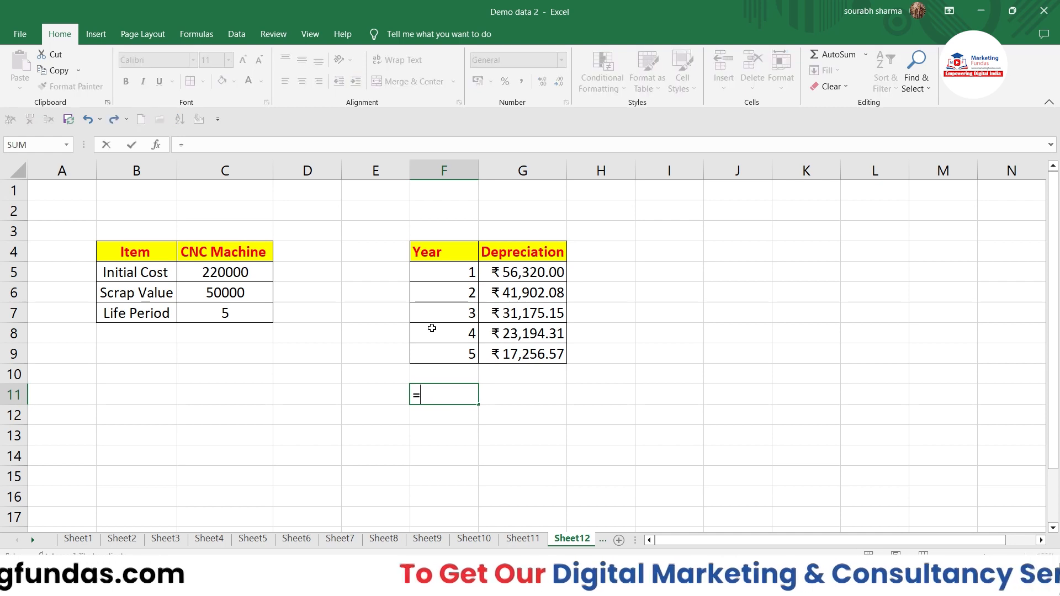
type("sum(")
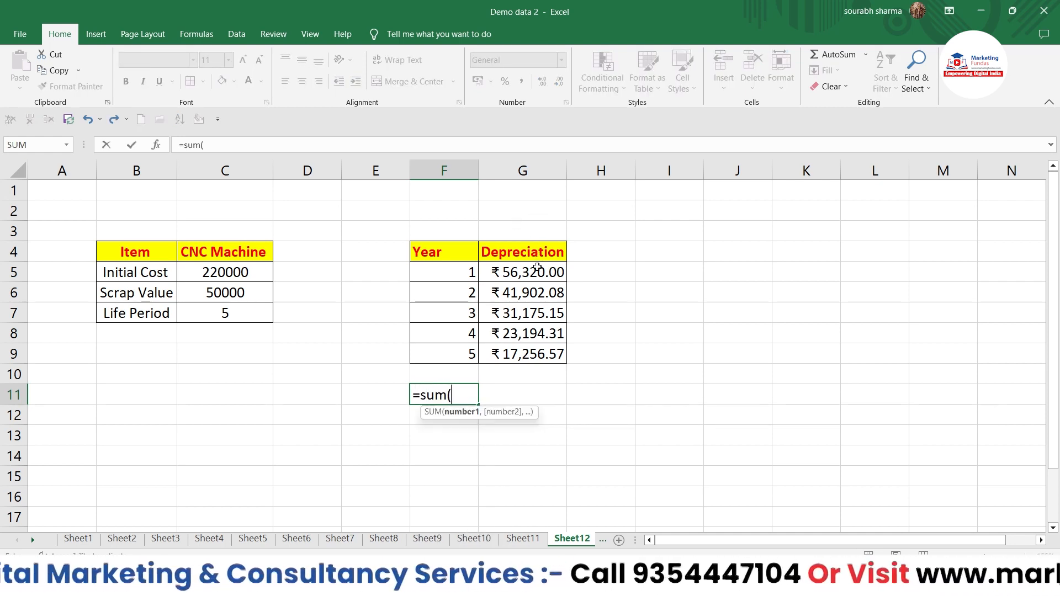
left_click_drag(535, 270, 534, 358)
type(")")
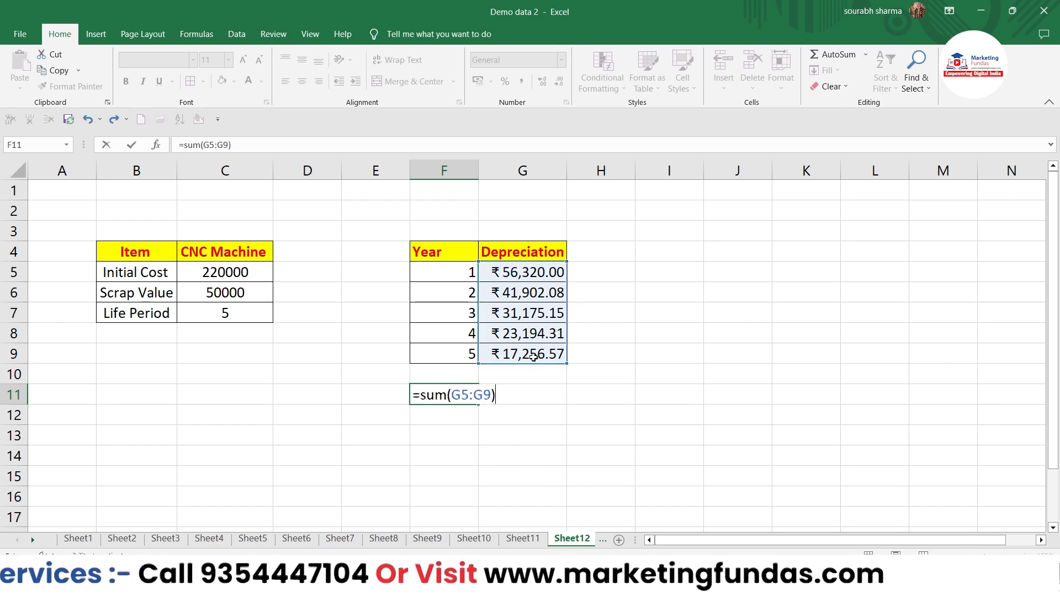
key("Return")
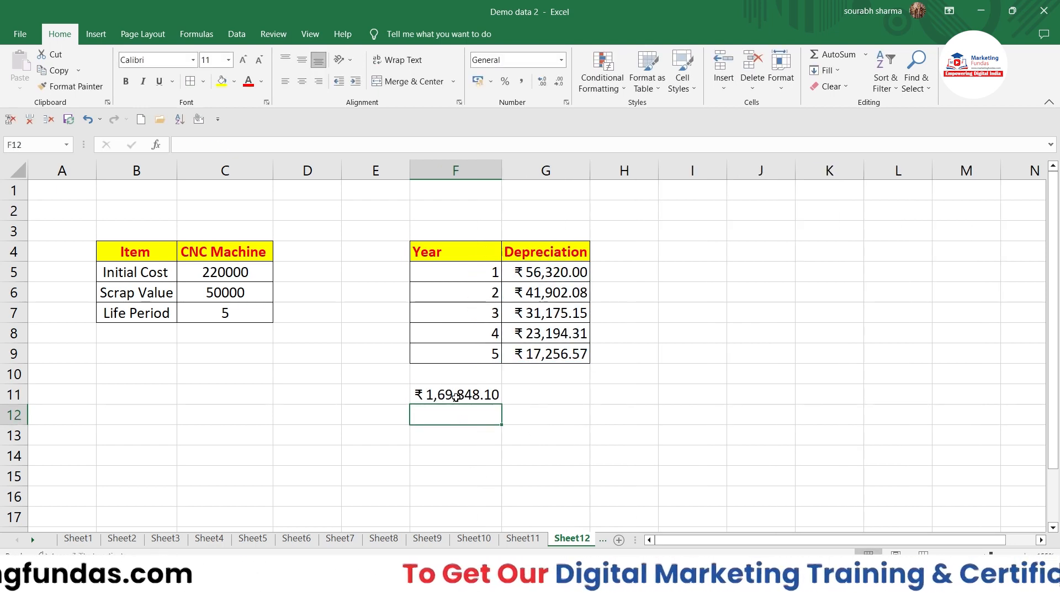
Step: Set the number format of the depreciation total in F11 to General
left_click(220, 271)
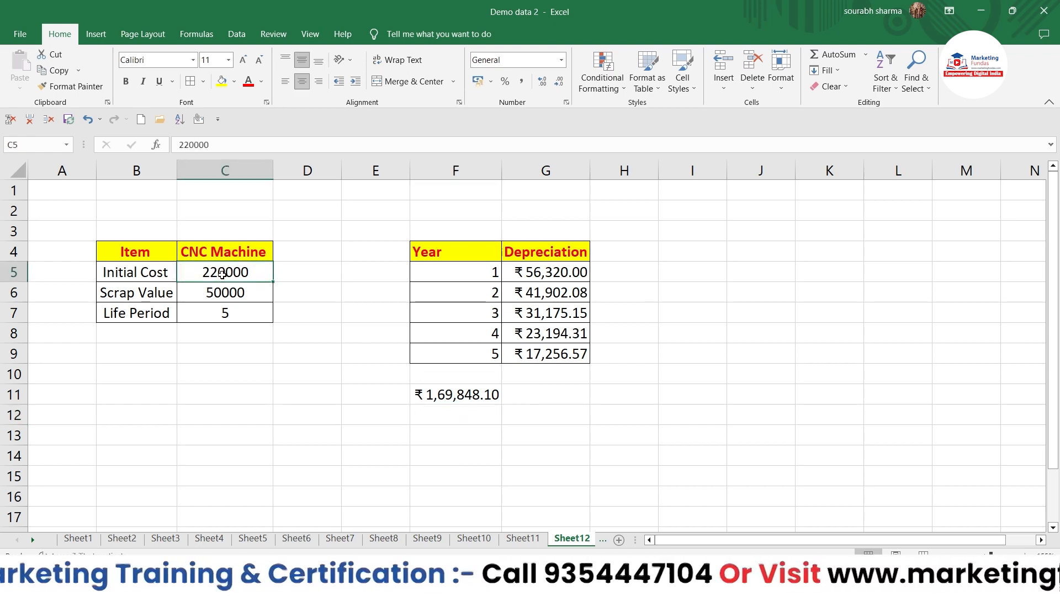
left_click(426, 410)
left_click(425, 396)
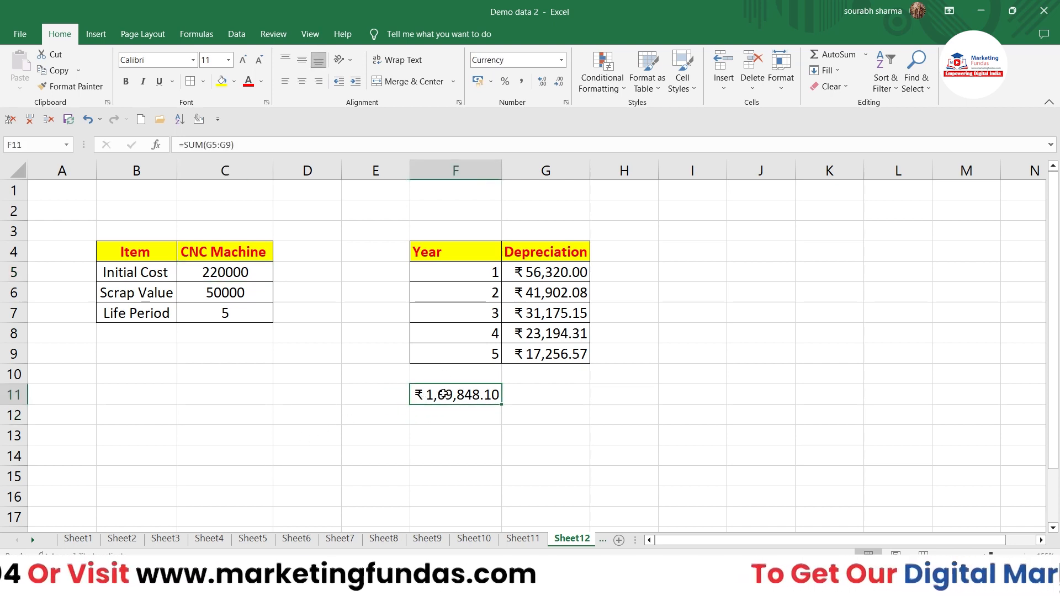
left_click(561, 60)
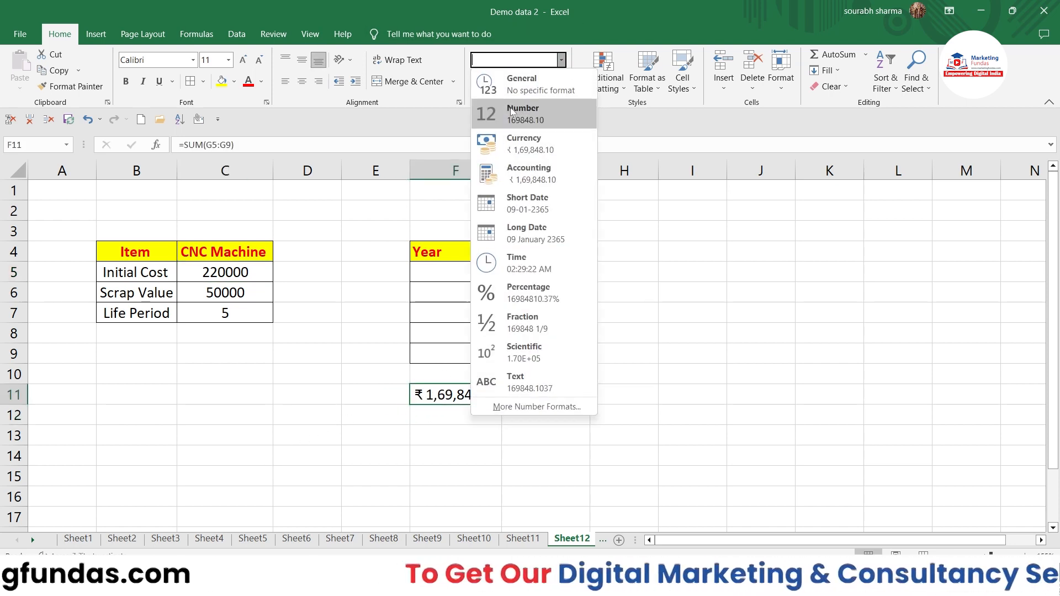
left_click(512, 83)
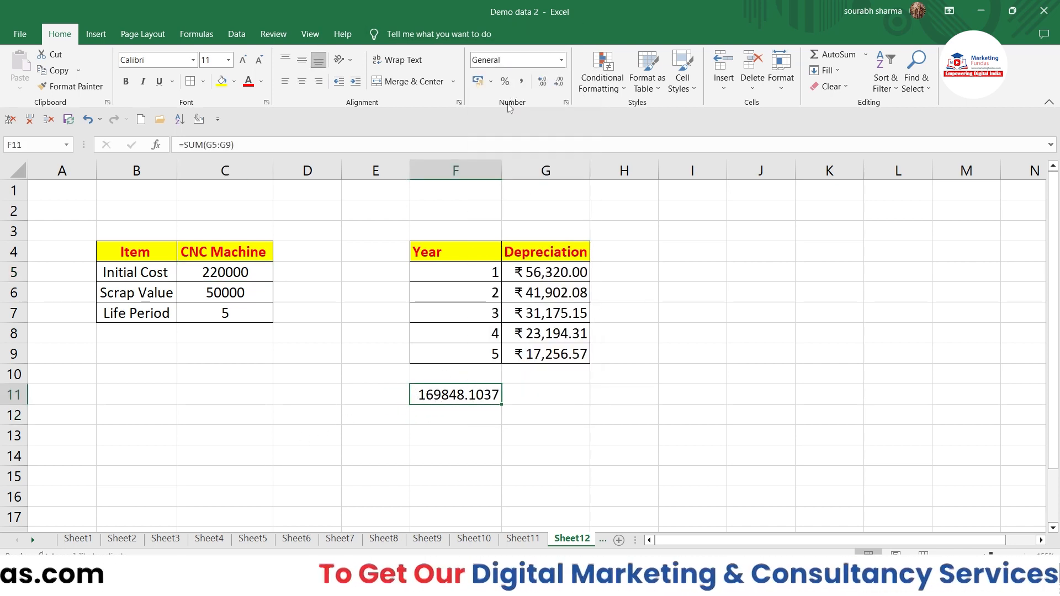
Step: Subtract the depreciation total in F11 from the initial cost in C5 with the formula =C5-F11 in D12
left_click(310, 423)
type("=")
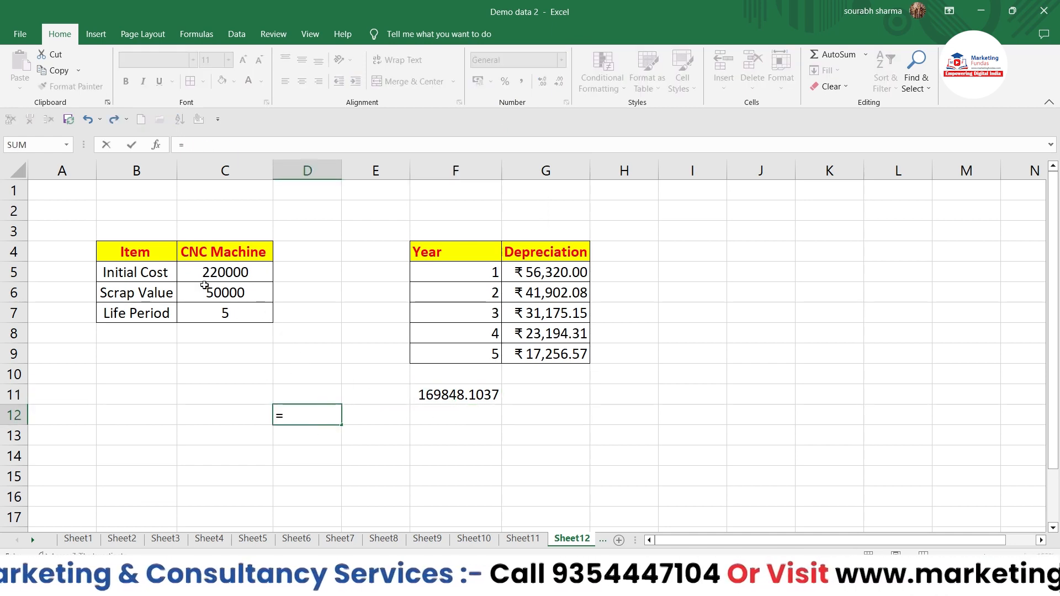
left_click(218, 272)
type("-")
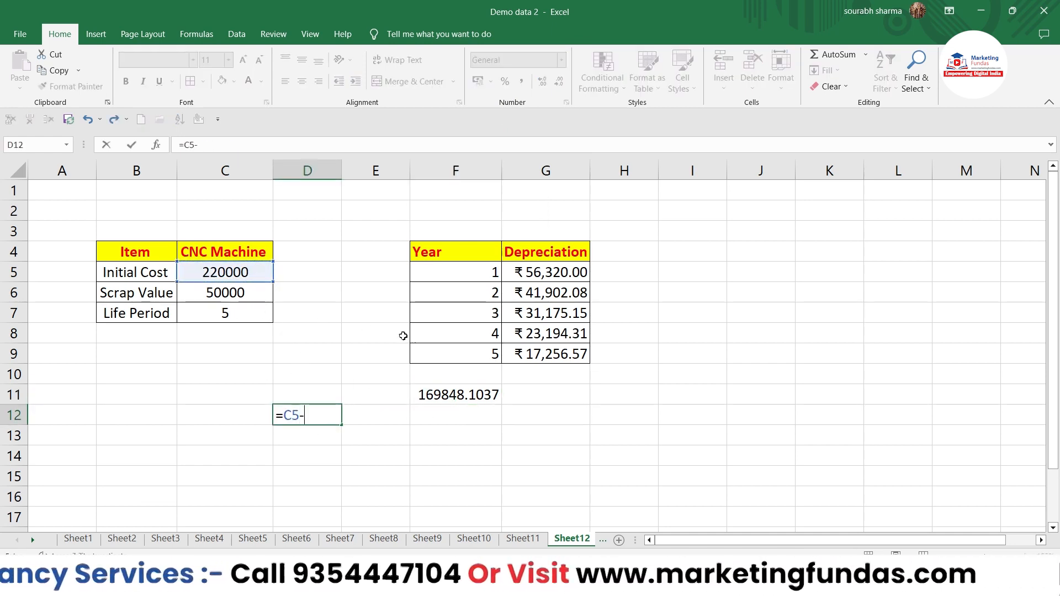
left_click(441, 393)
key("Return")
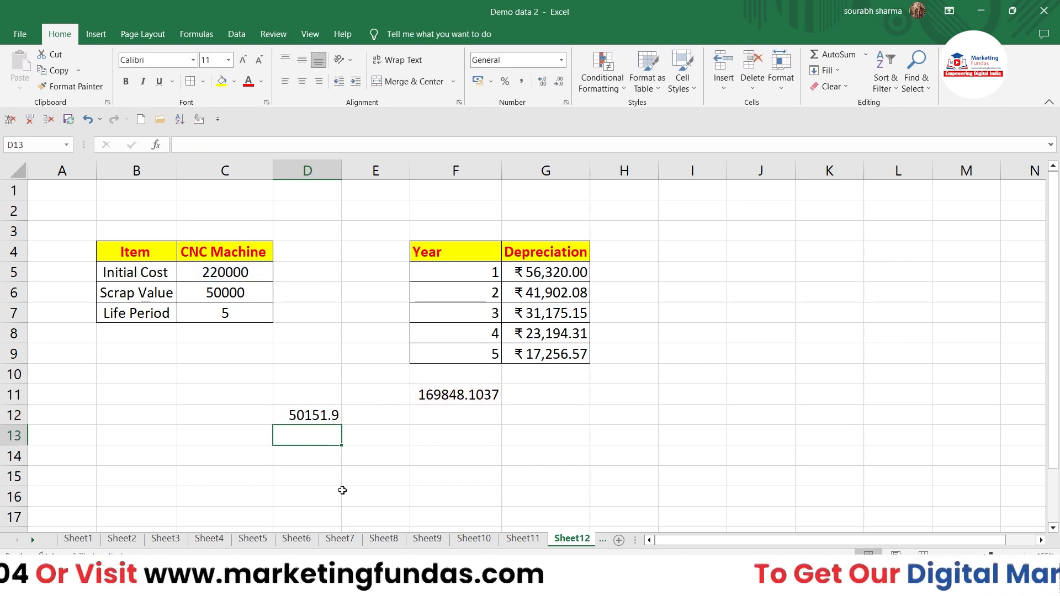
left_click(303, 414)
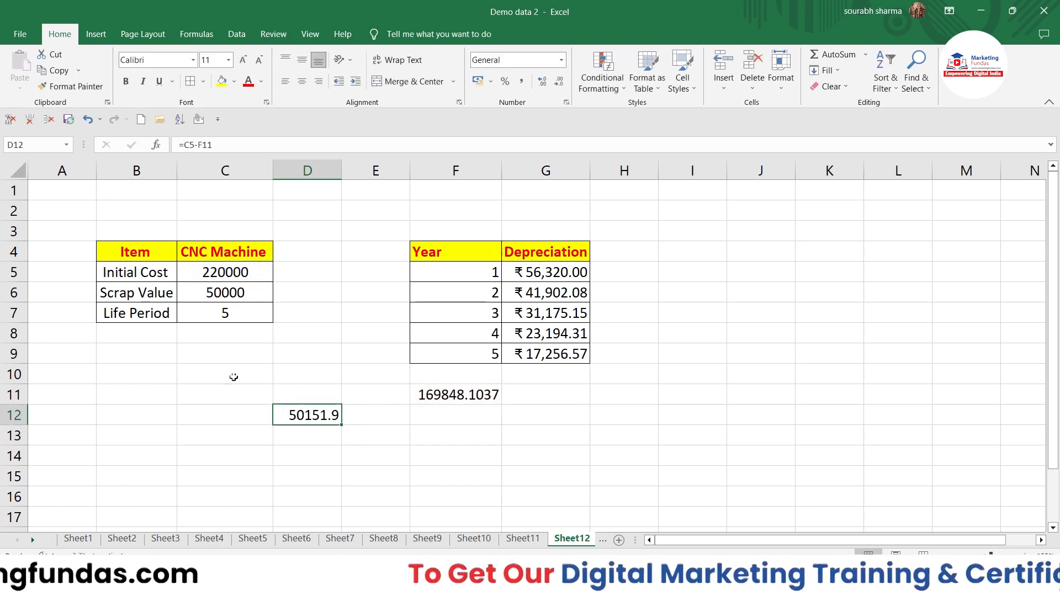